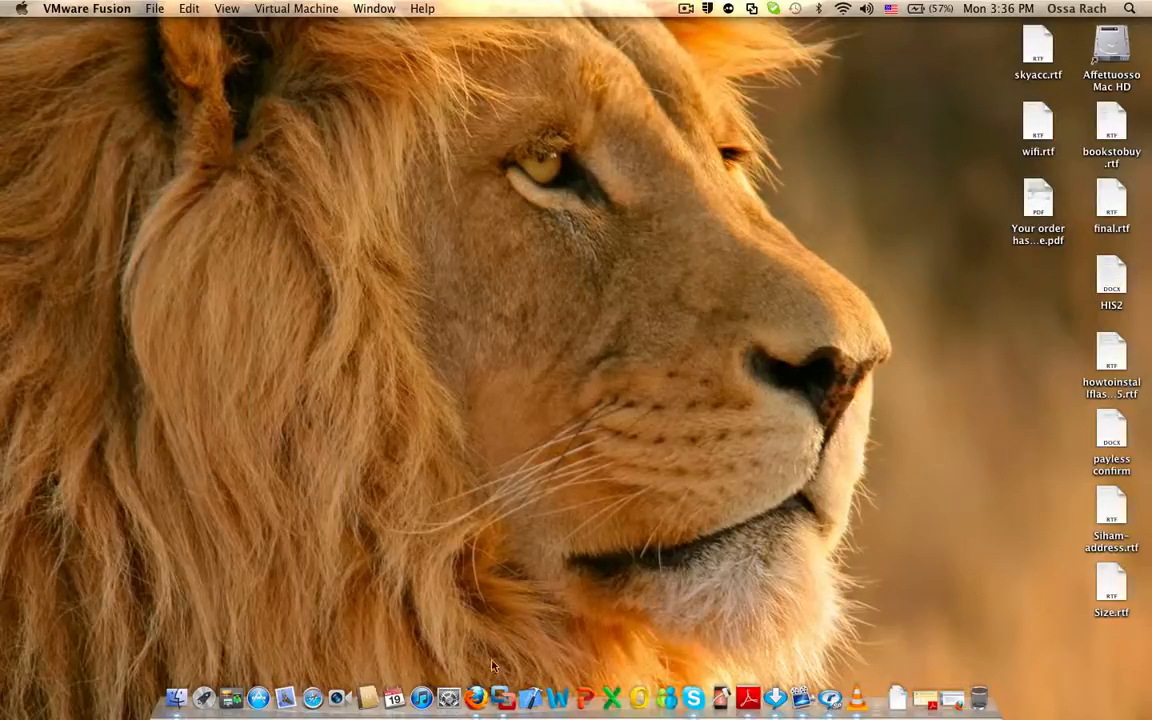
Step: Open VMware Fusion and start creating a new virtual machine, continuing without an installation disc
left_click(500, 700)
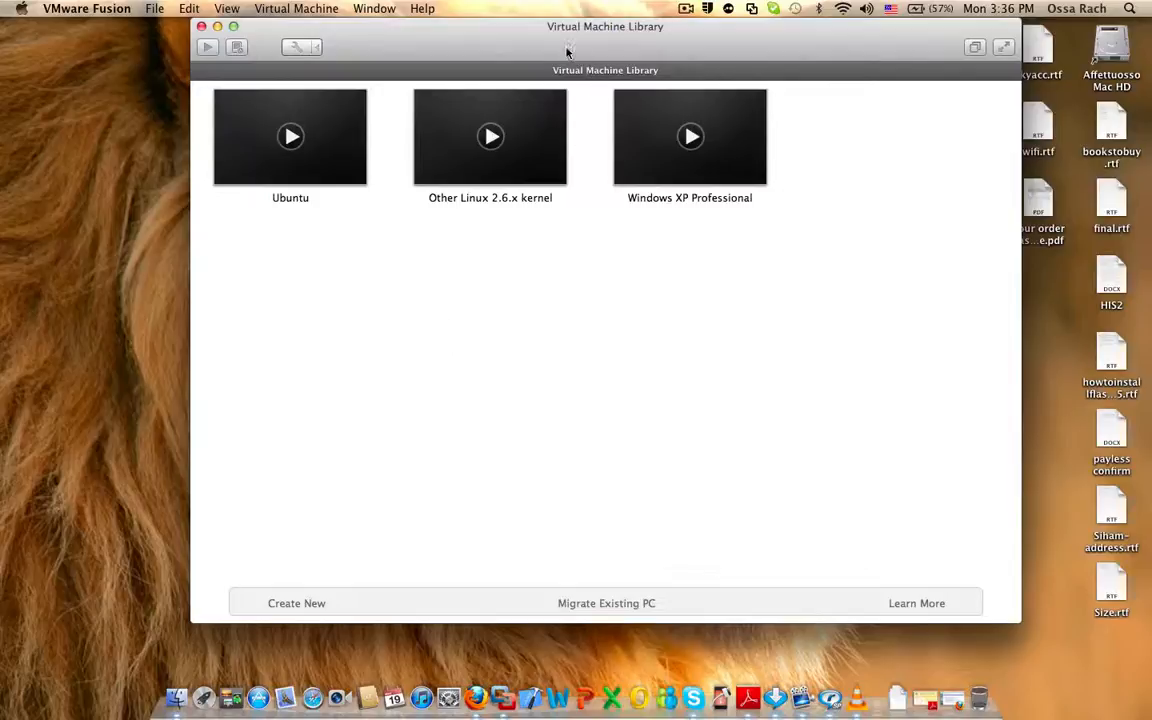
left_click(158, 9)
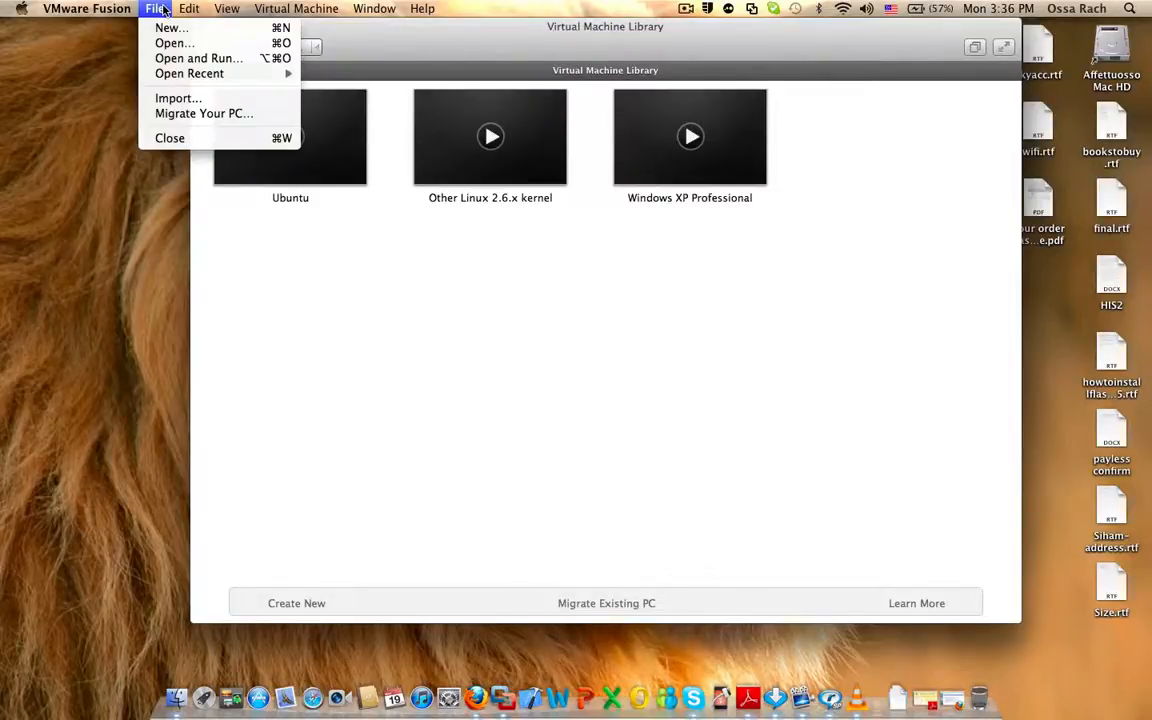
left_click(170, 28)
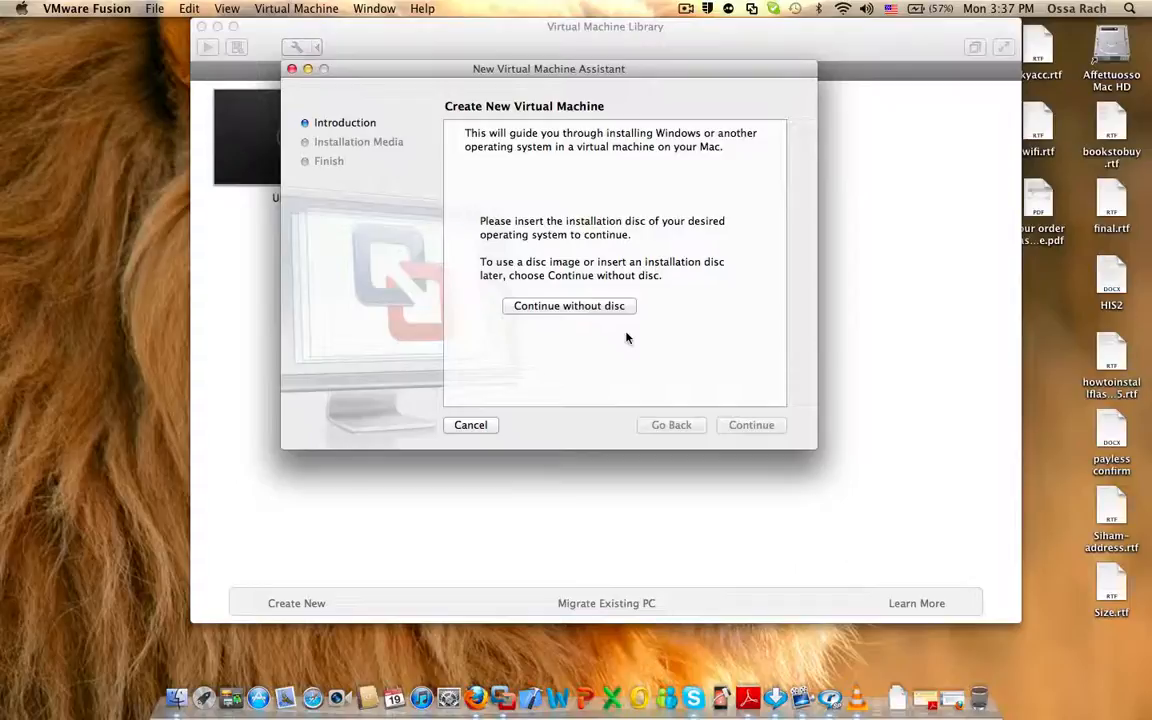
left_click(575, 309)
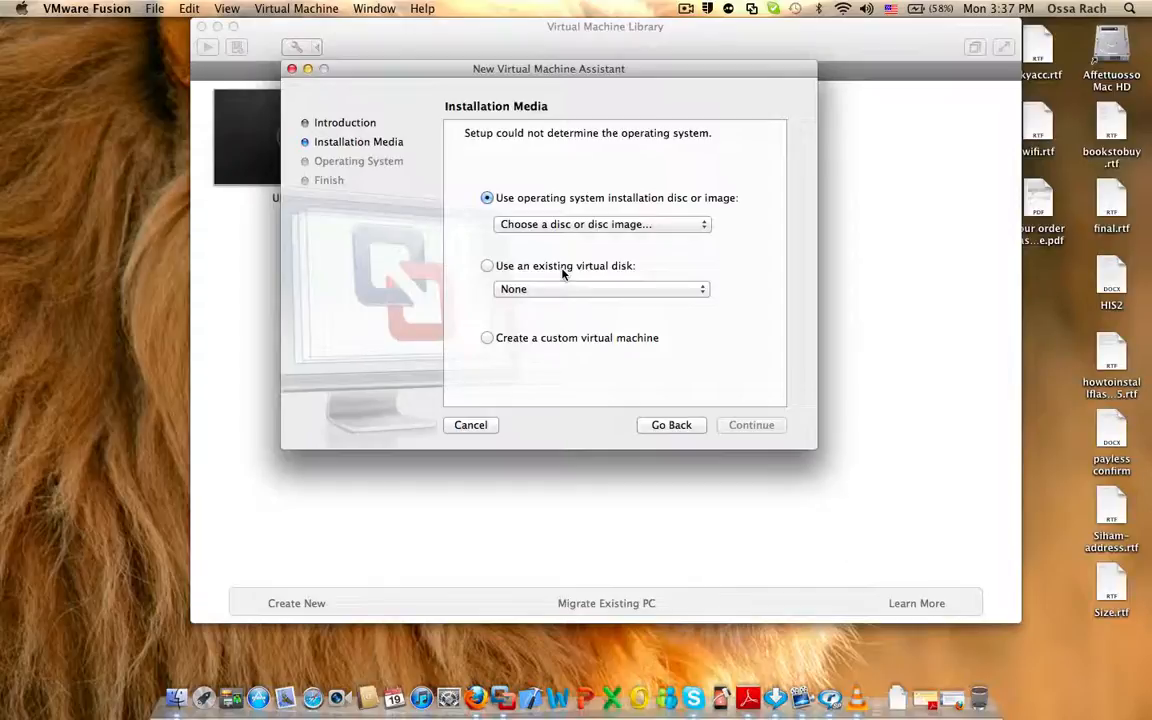
Step: Use Windows.XP.Professional.SP3.July.2010.iso from the Wins/Boot Sys/ Drivers folder on Affettuosso Mac HD_2 as the installation image
left_click(617, 225)
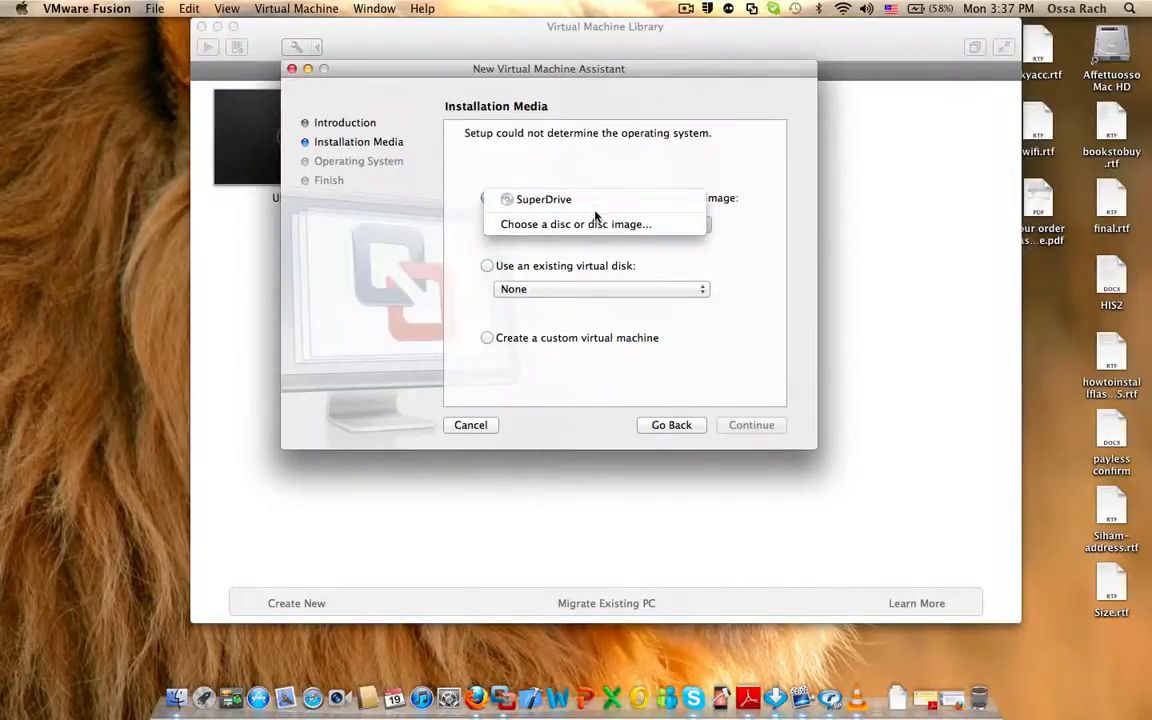
left_click(605, 226)
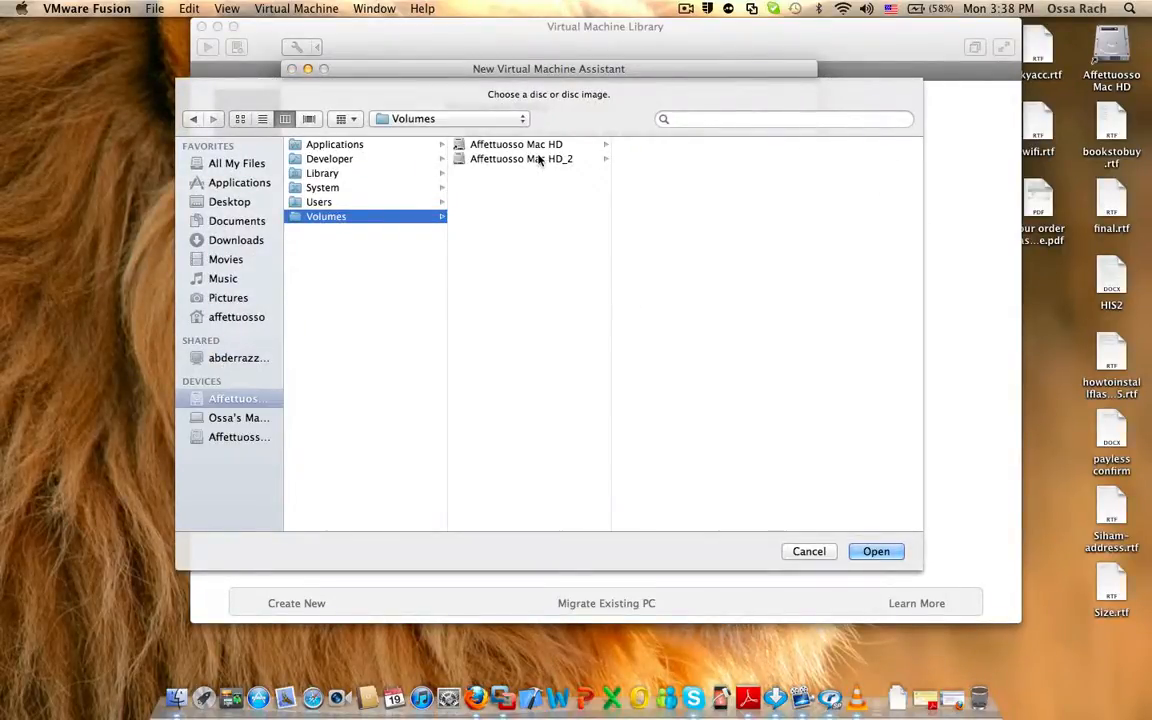
left_click(538, 160)
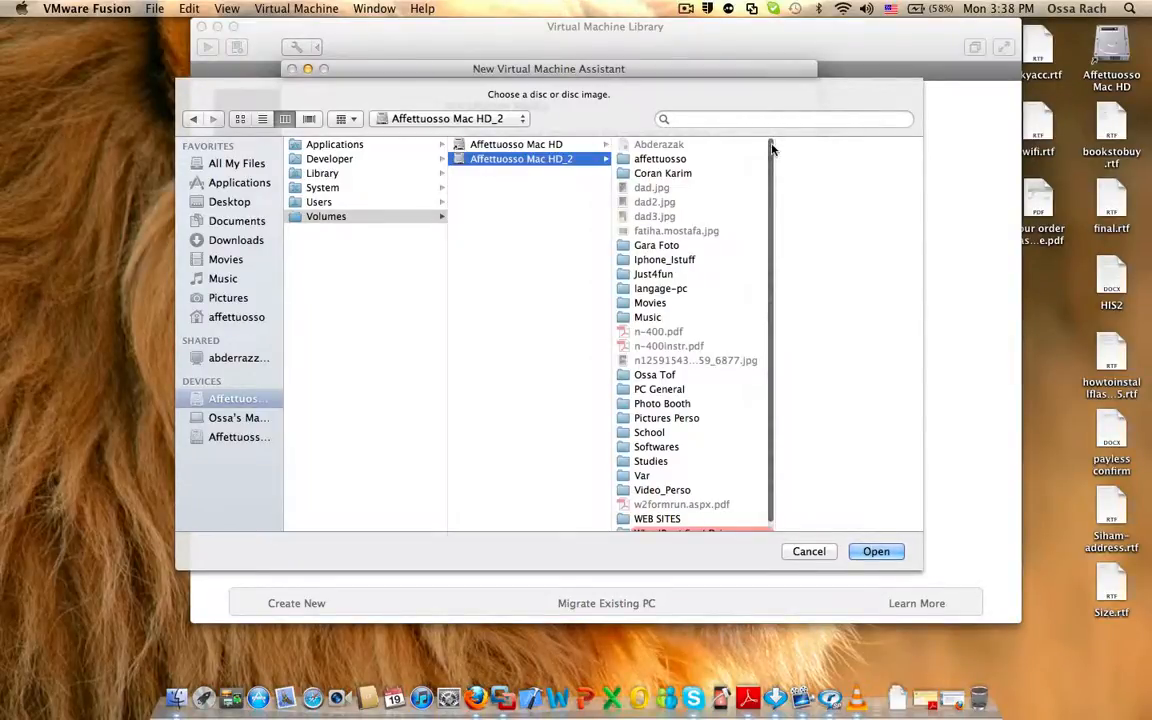
scroll(771, 180, "down", 1)
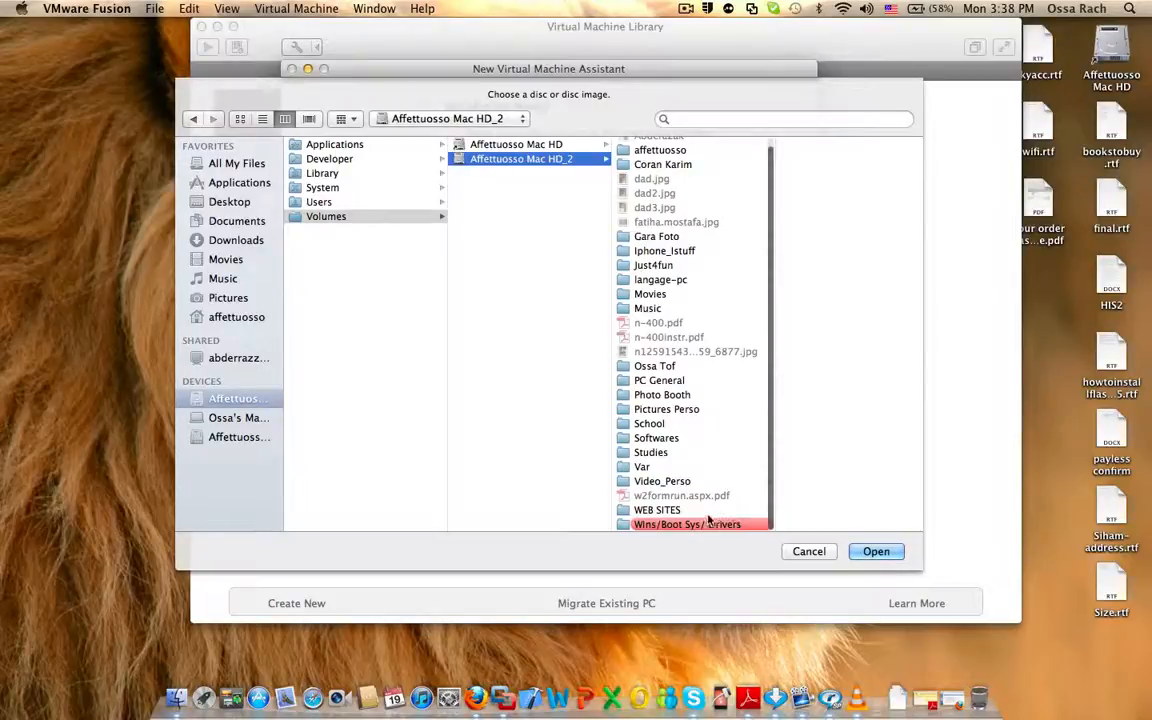
left_click(745, 523)
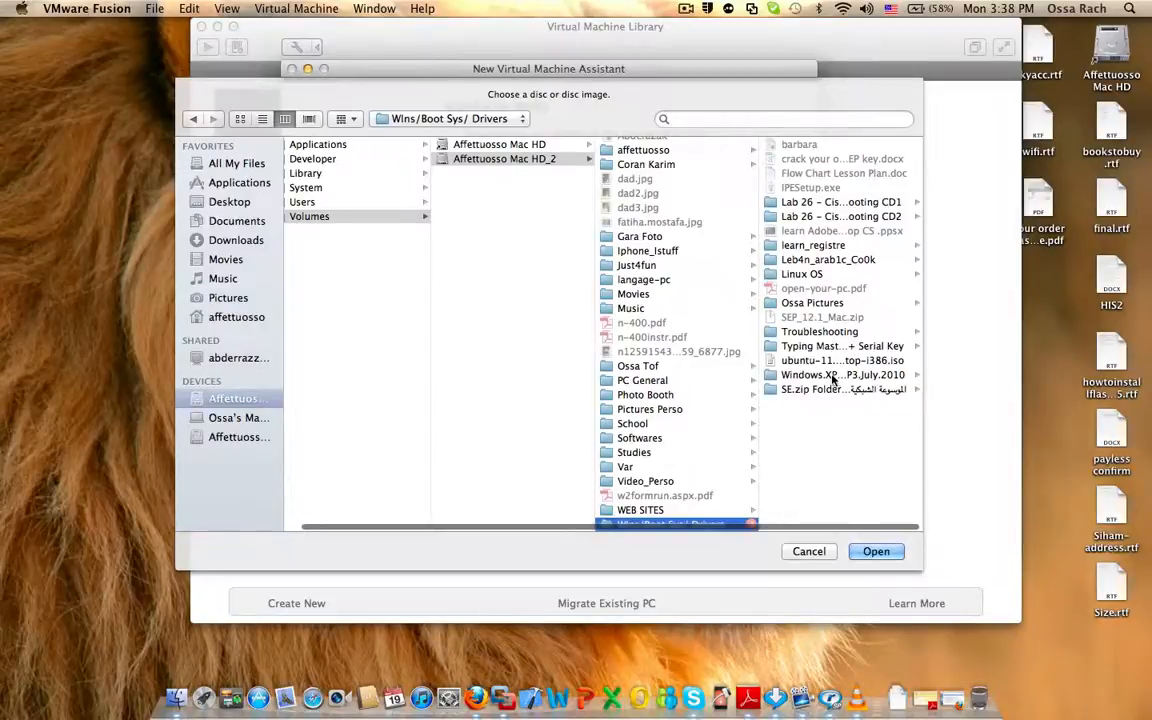
left_click(832, 376)
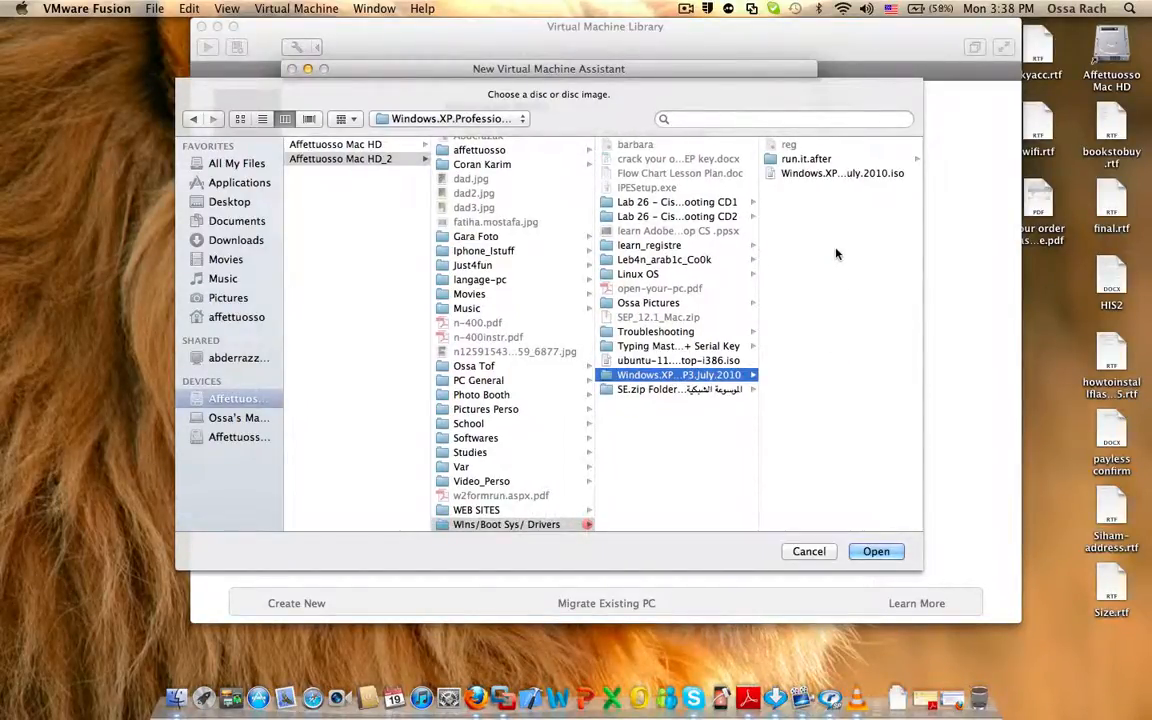
left_click(895, 174)
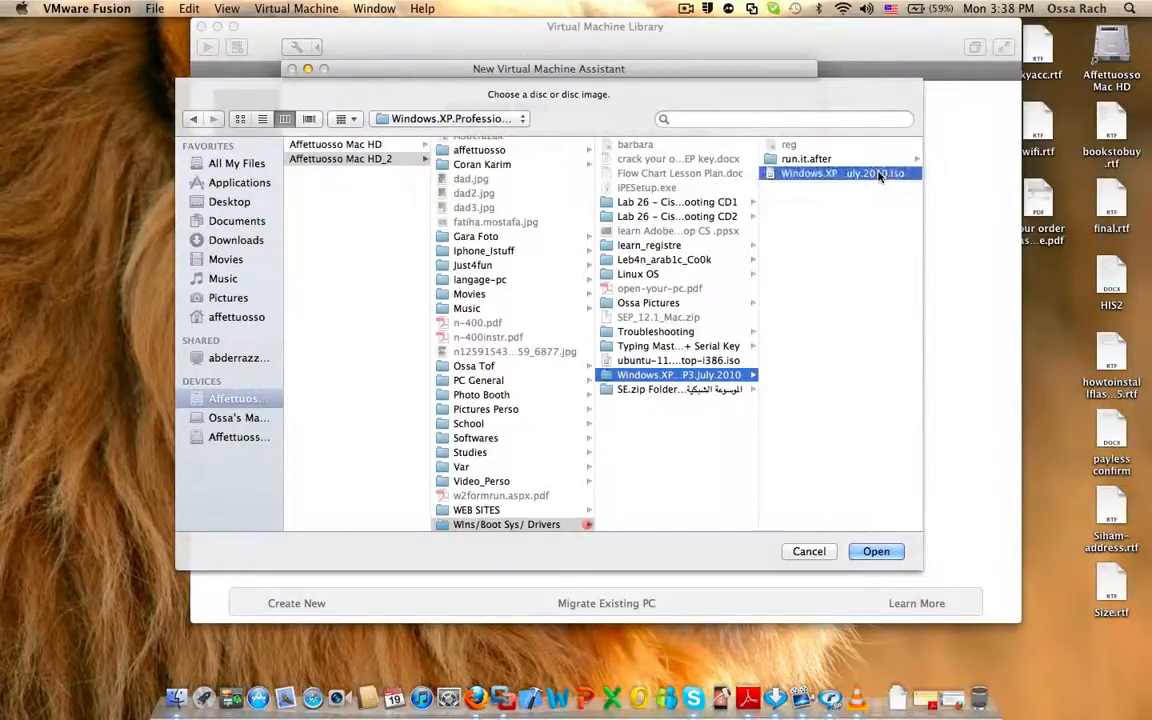
left_click(885, 552)
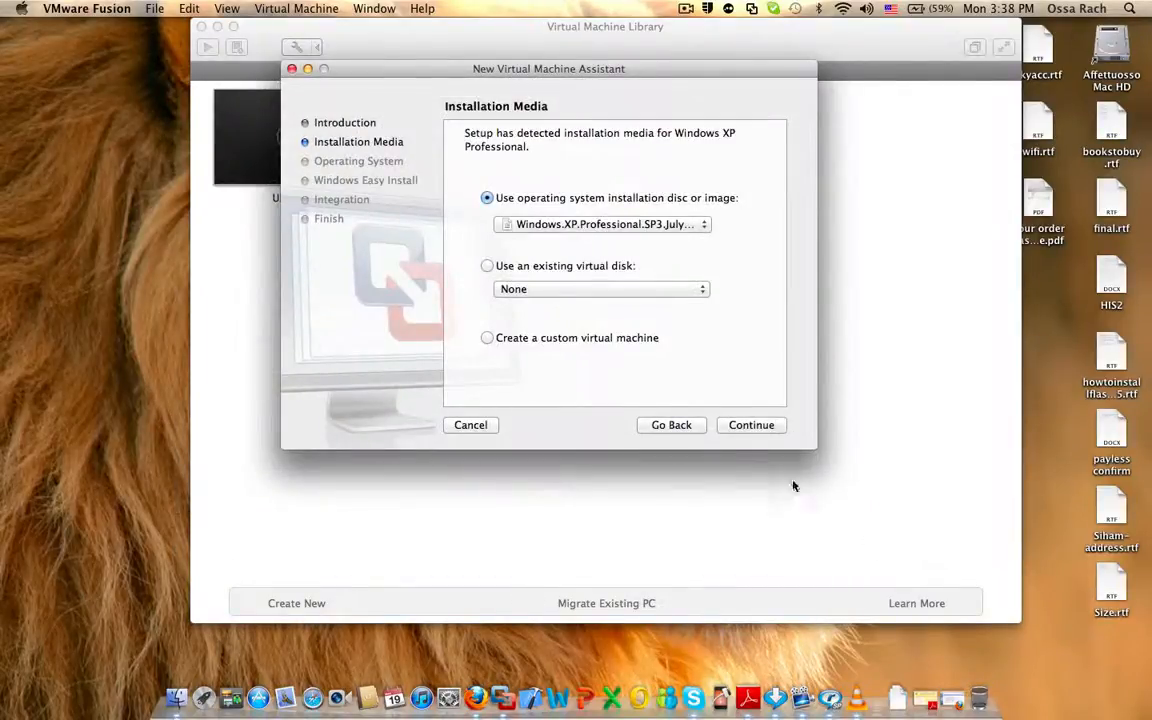
left_click(751, 425)
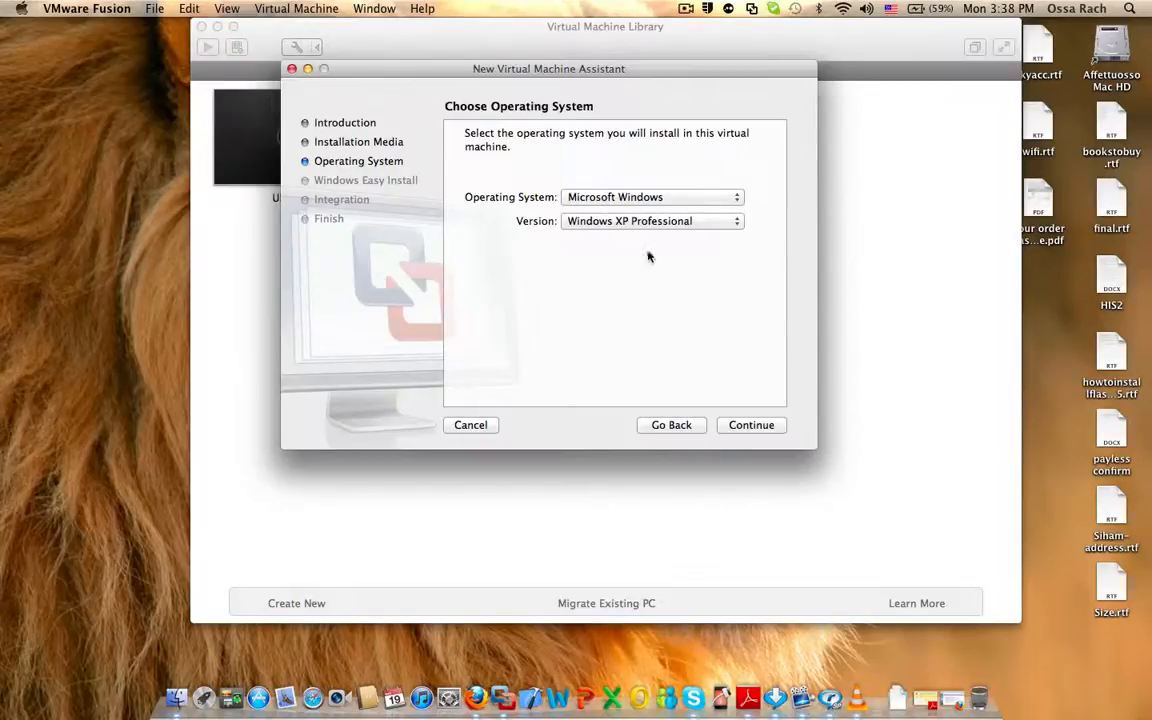
Step: Accept Microsoft Windows, version Windows XP Professional, as the operating system and continue Easy Install without a product key
left_click(755, 427)
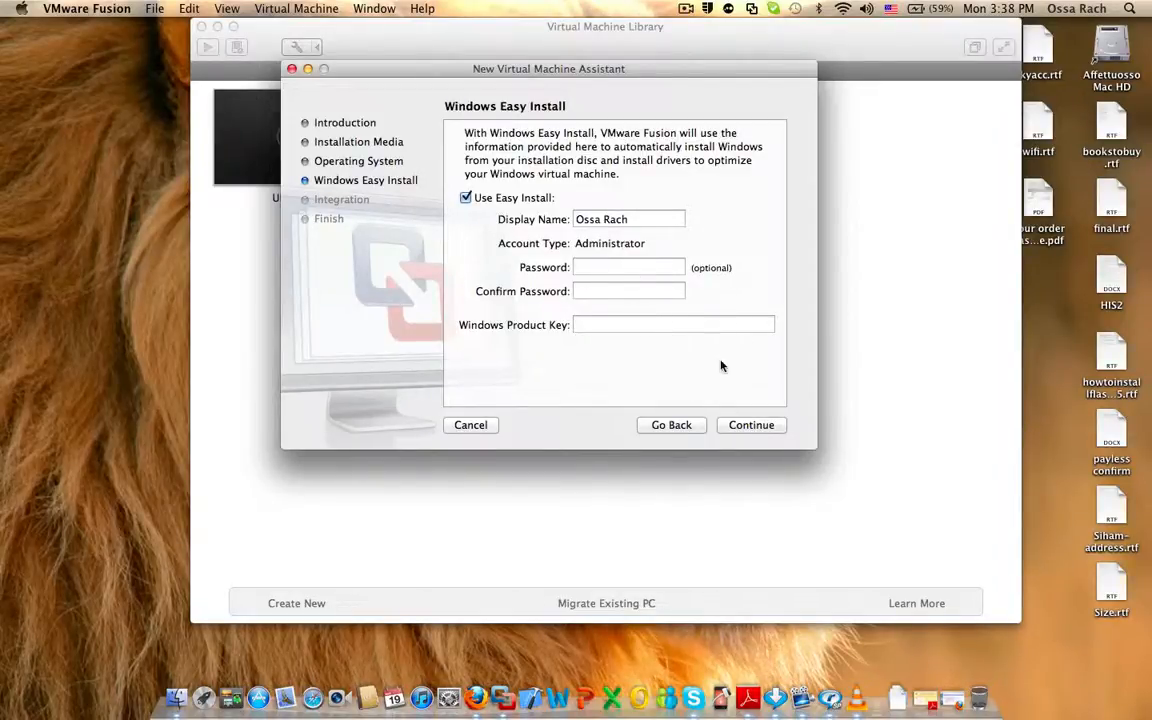
left_click(758, 426)
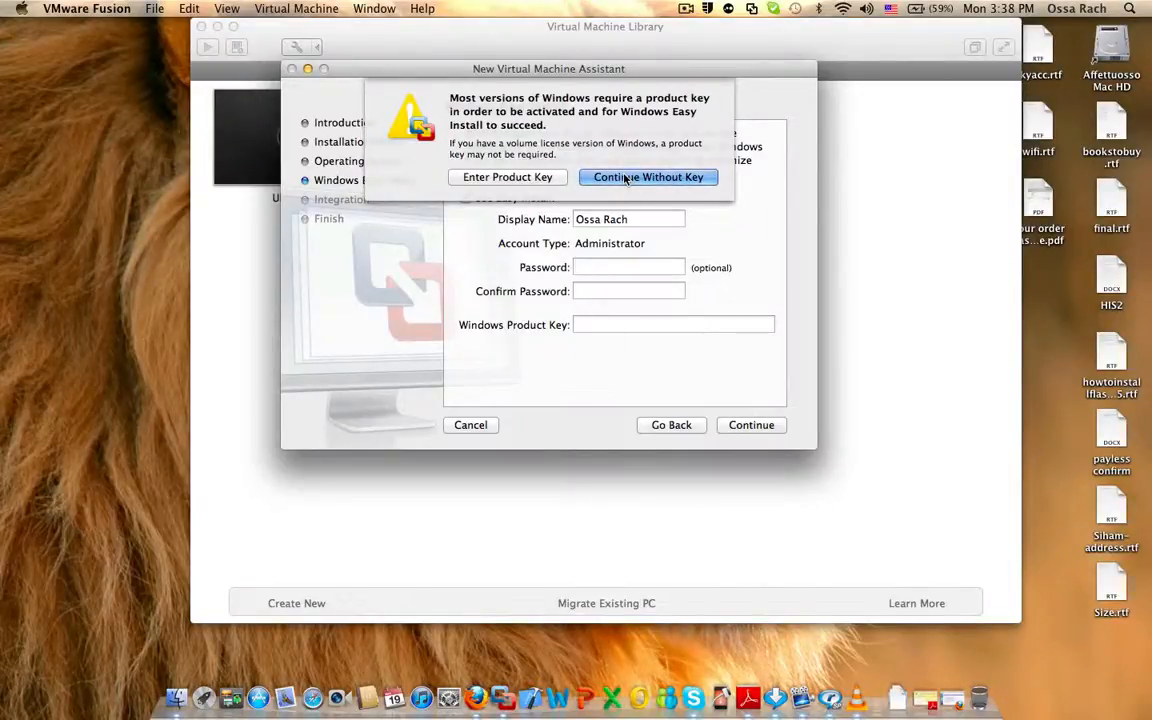
left_click(625, 177)
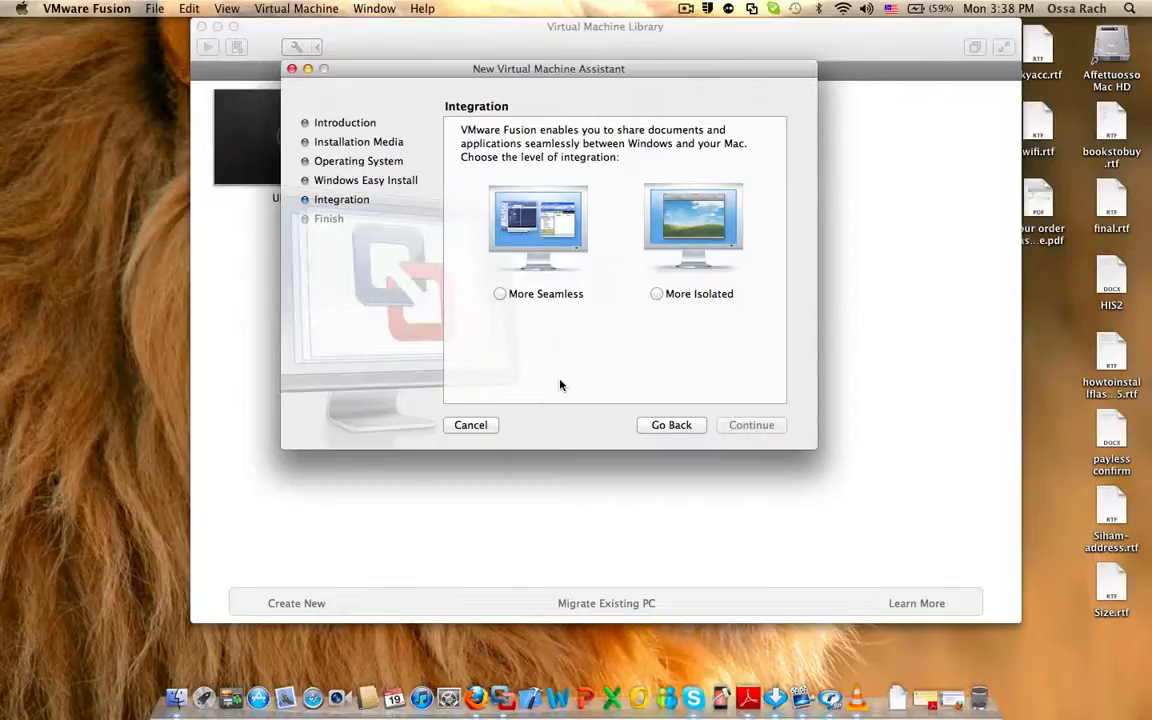
Step: Return to the Windows Easy Install settings and proceed again with the product key left empty
left_click(666, 427)
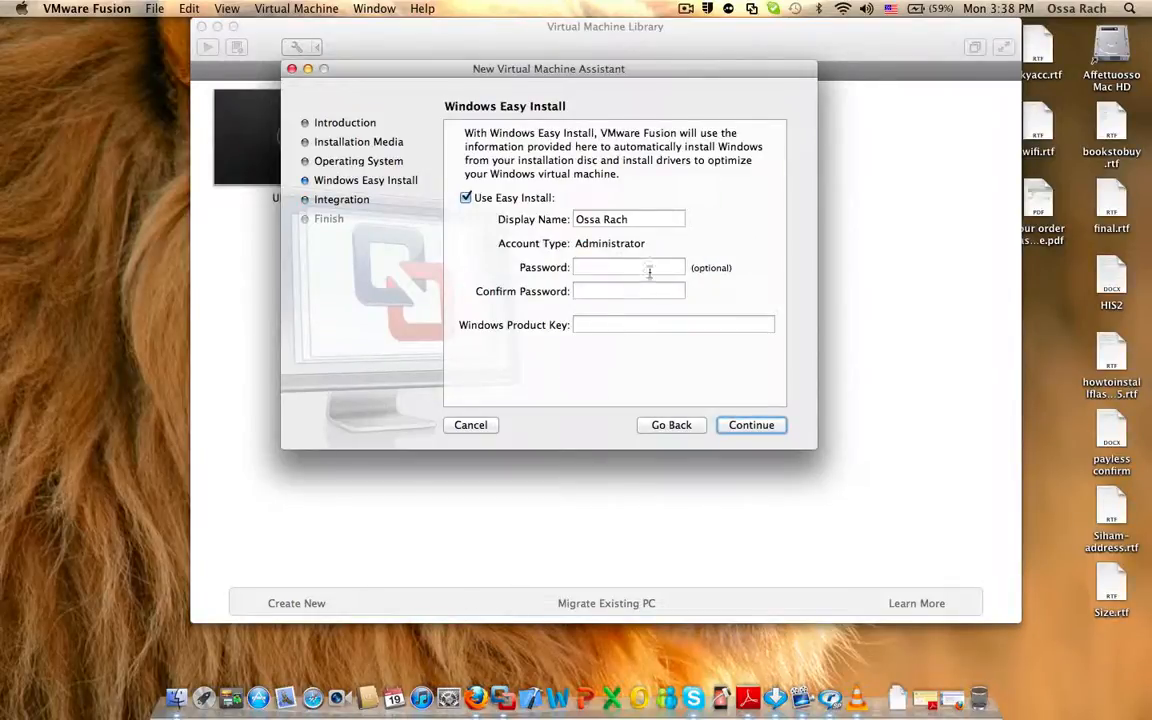
left_click(612, 326)
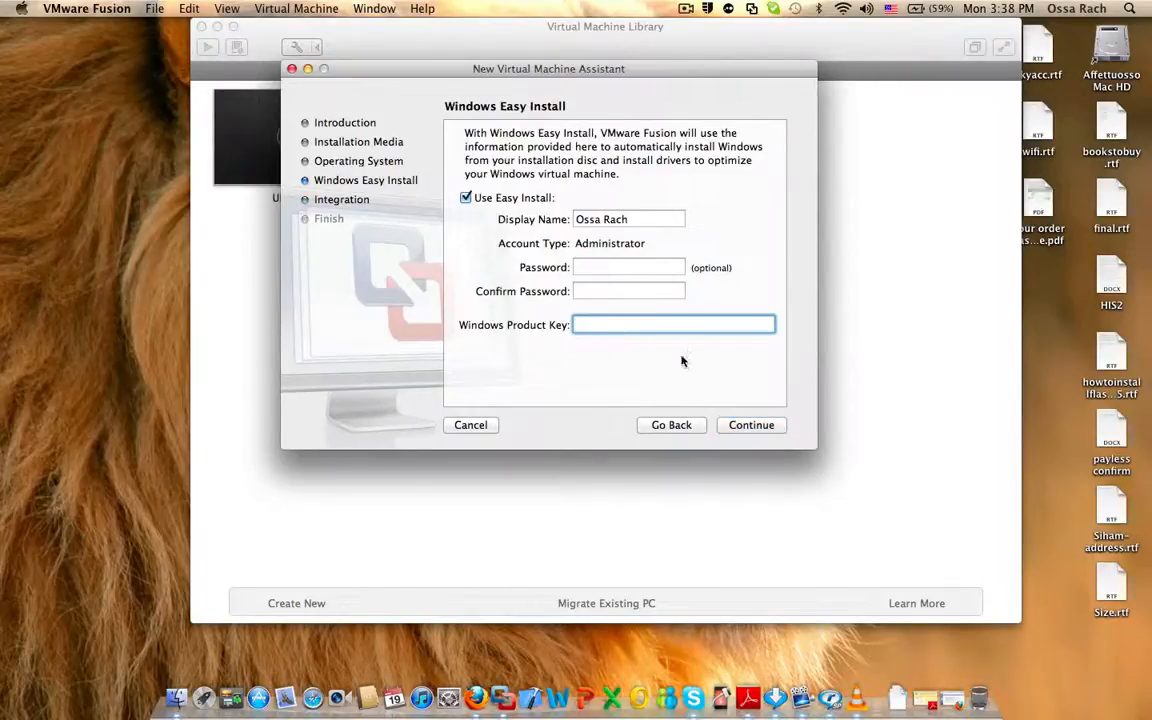
left_click(752, 428)
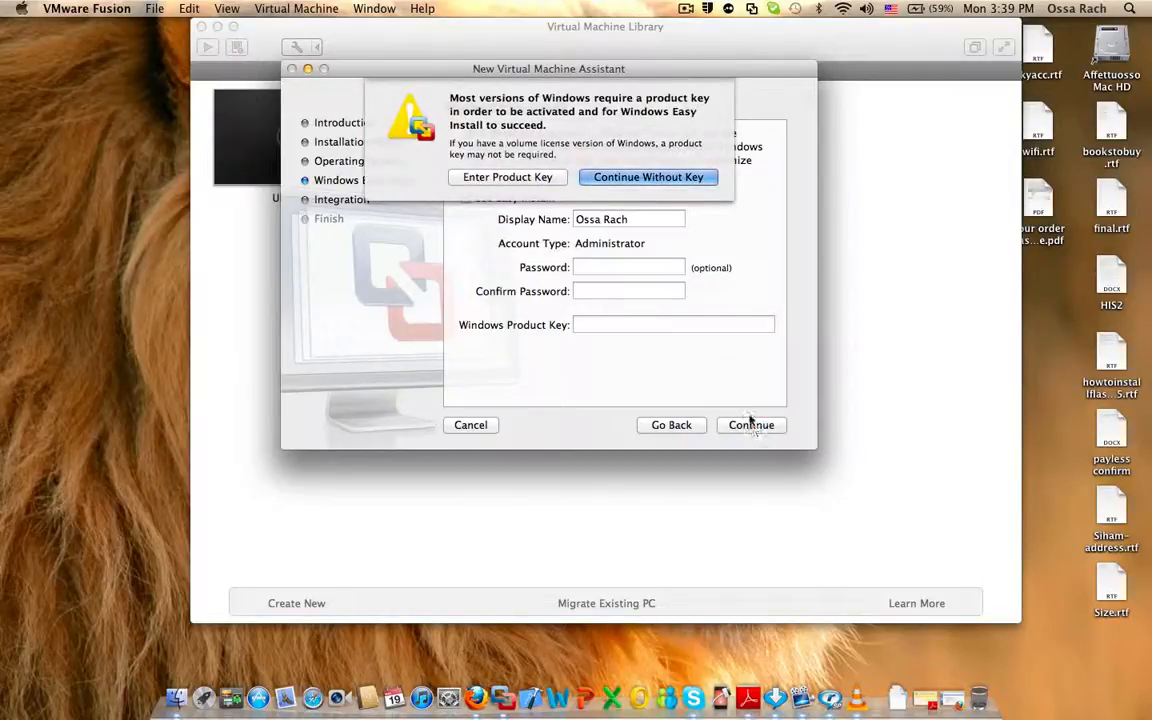
left_click(663, 179)
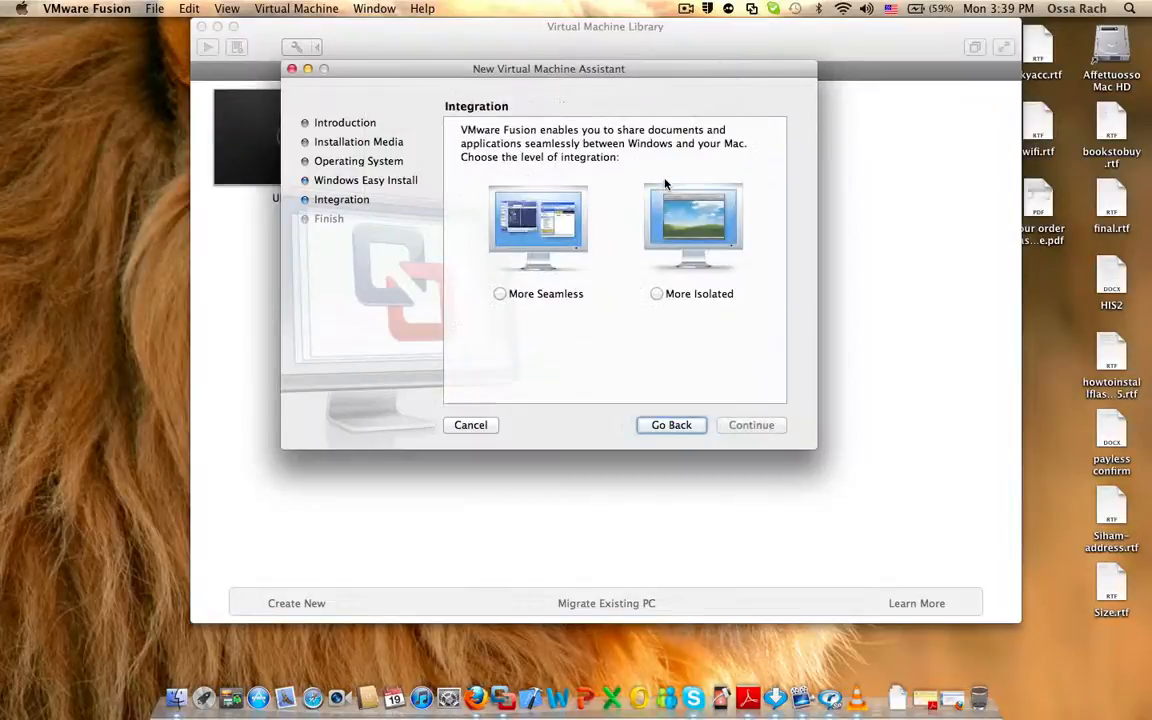
Step: Compare the More Isolated and More Seamless integration levels, and continue with More Isolated
left_click(656, 293)
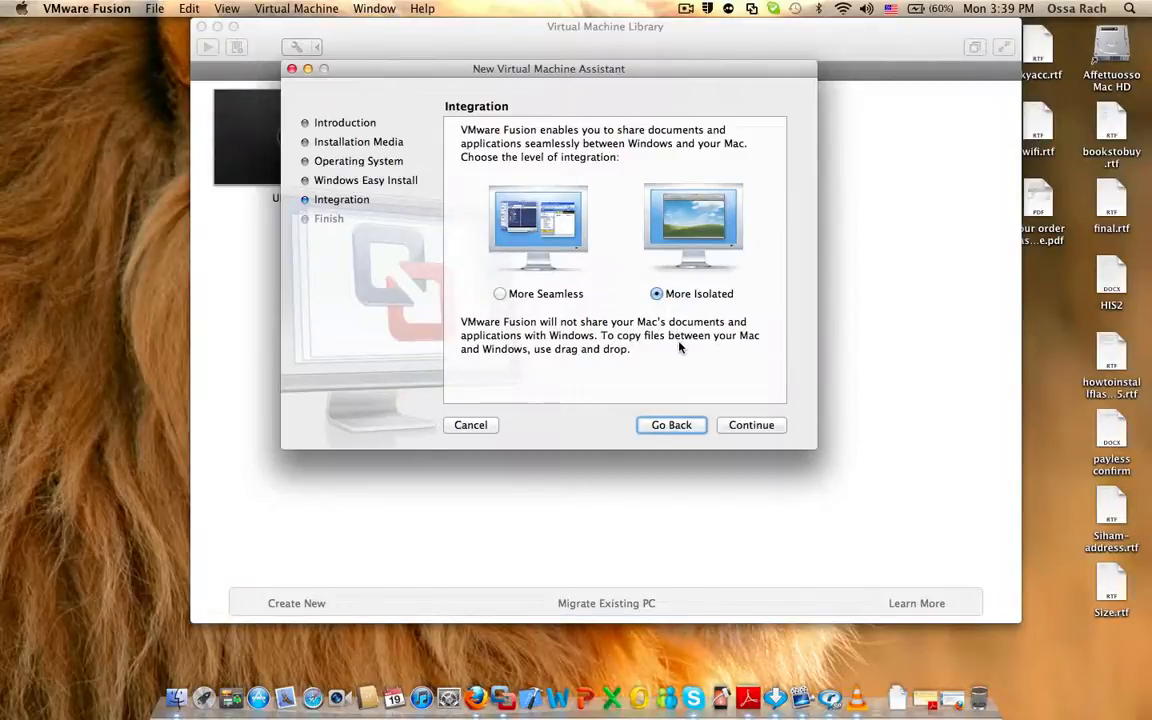
left_click(500, 294)
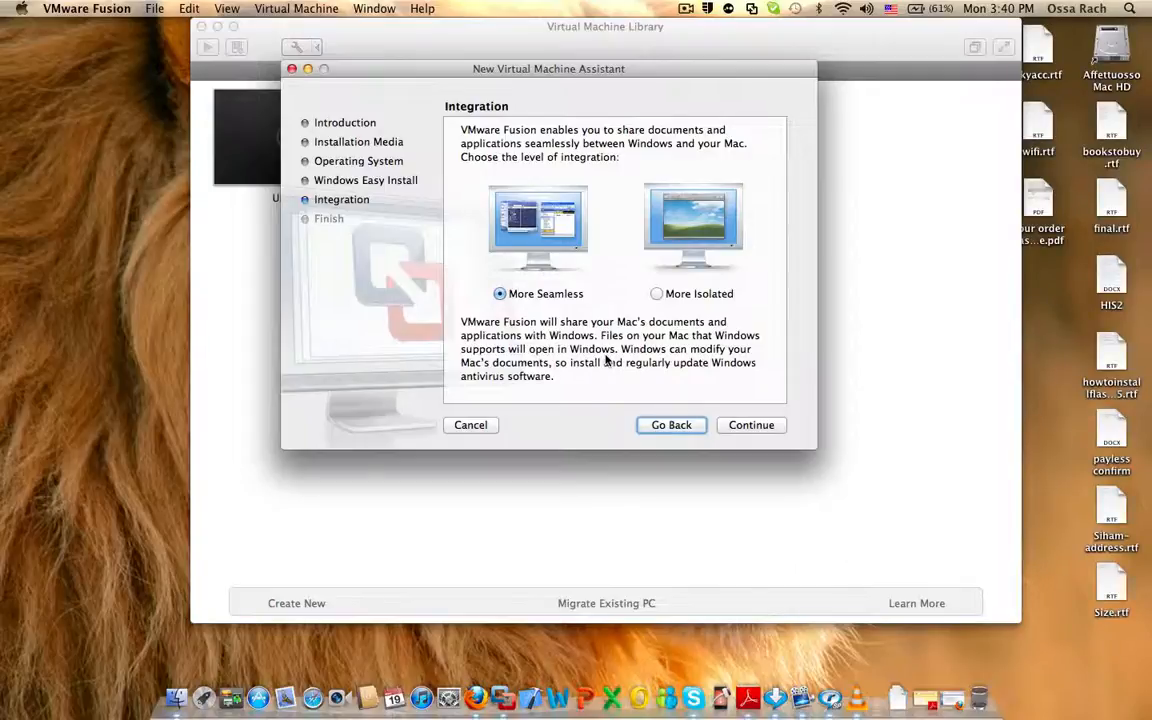
left_click(658, 295)
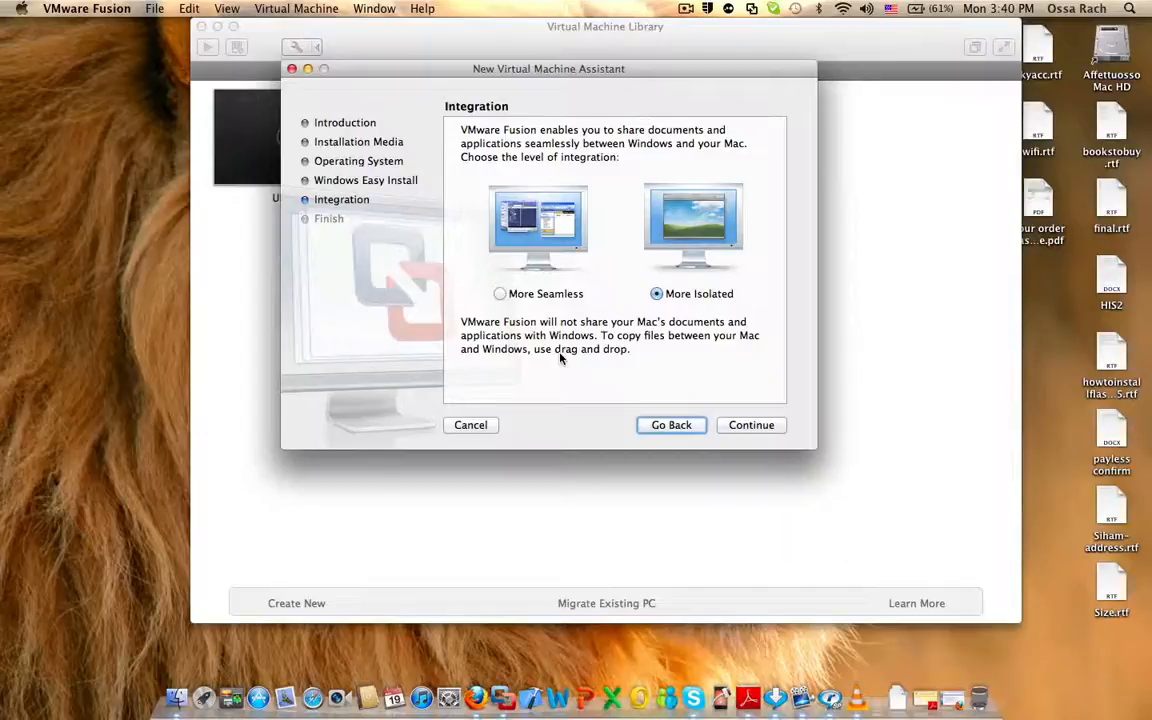
left_click(752, 425)
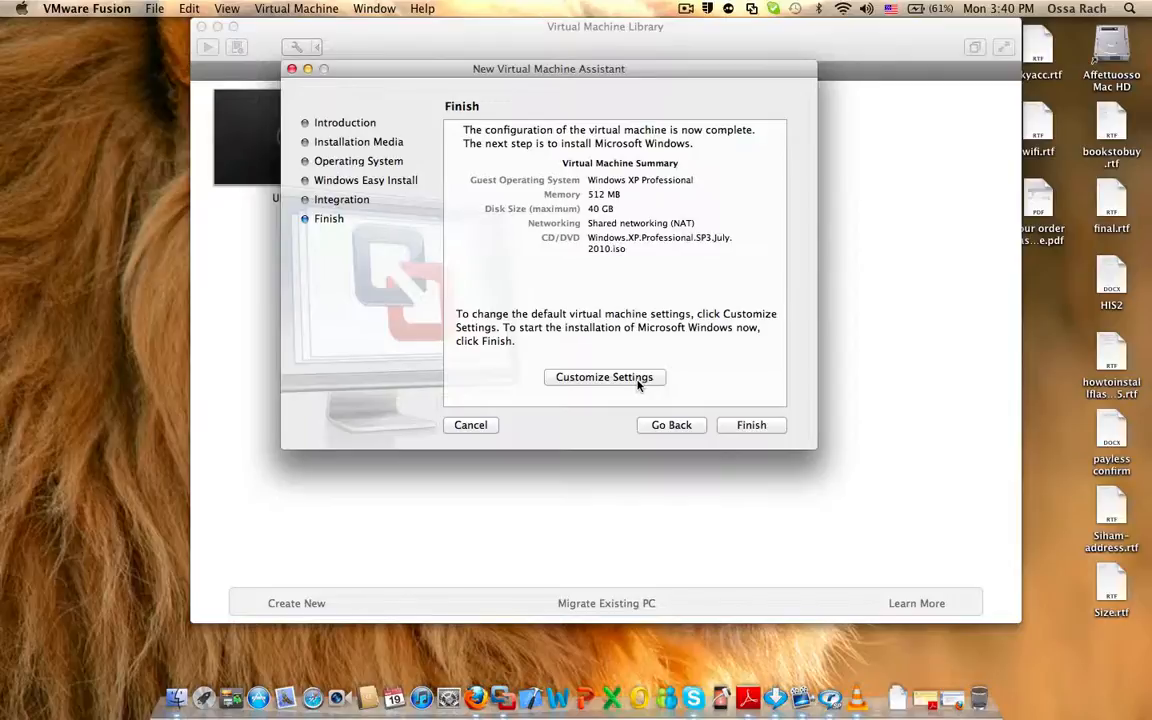
Step: Choose to customize the settings and save the virtual machine as Windows XP Professional on the Desktop
left_click(604, 377)
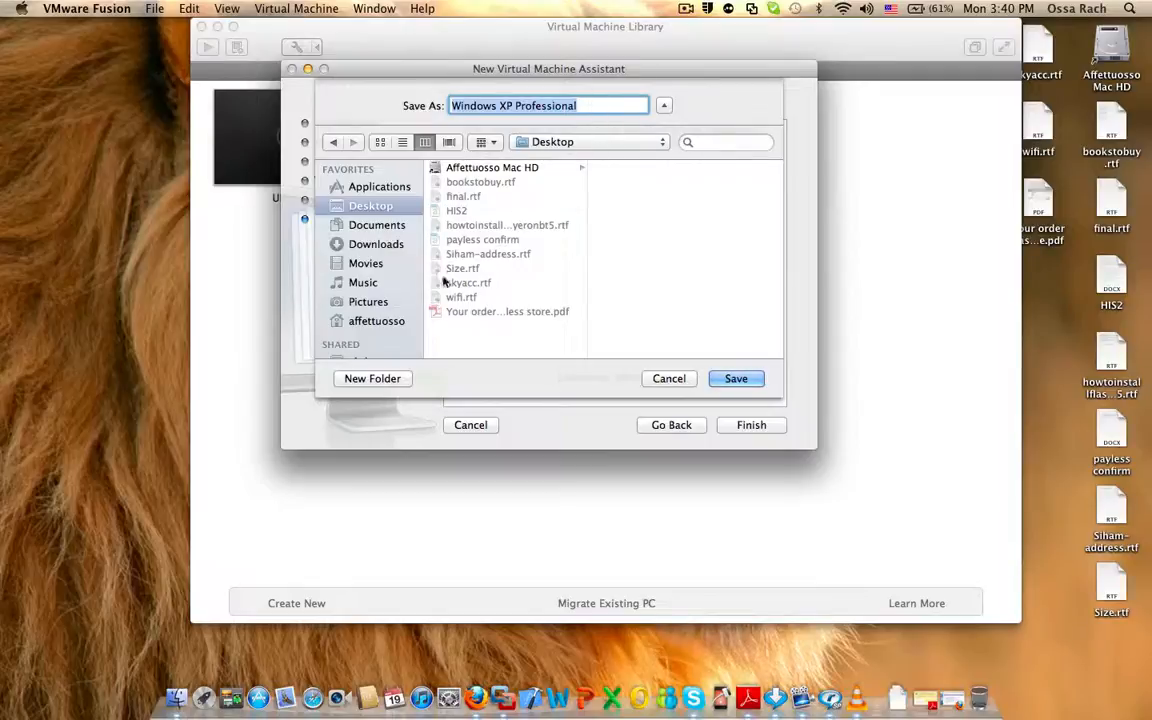
left_click(604, 142)
left_click(604, 142)
left_click(604, 142)
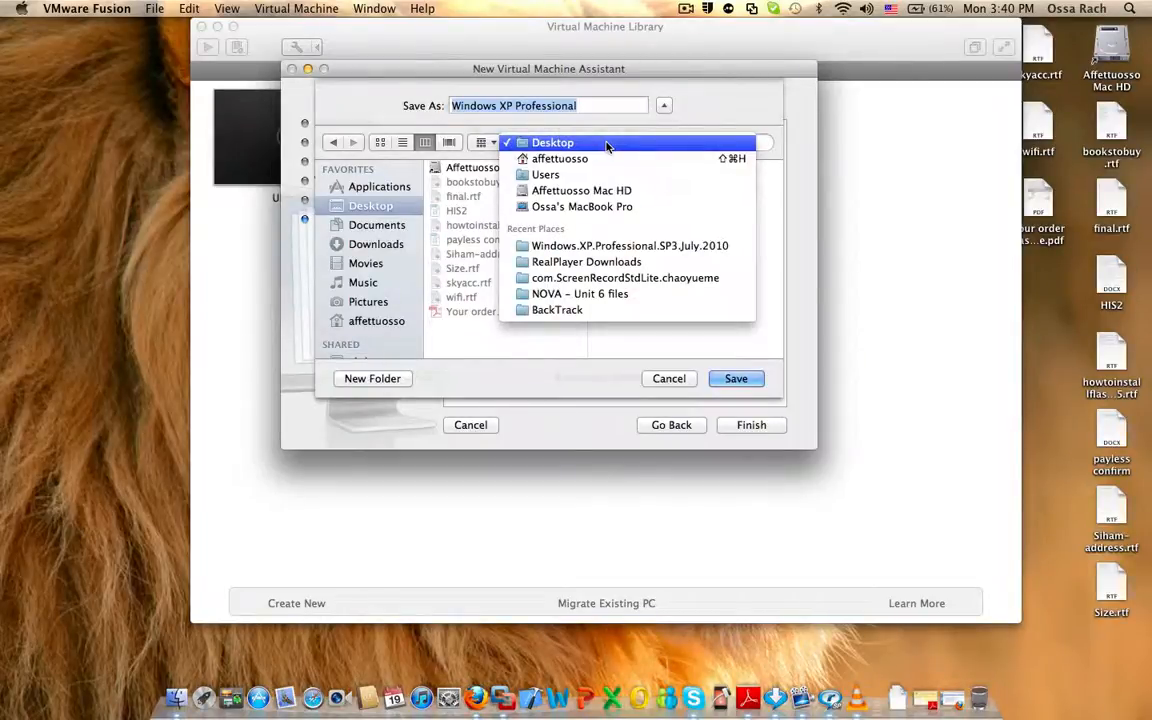
left_click(606, 145)
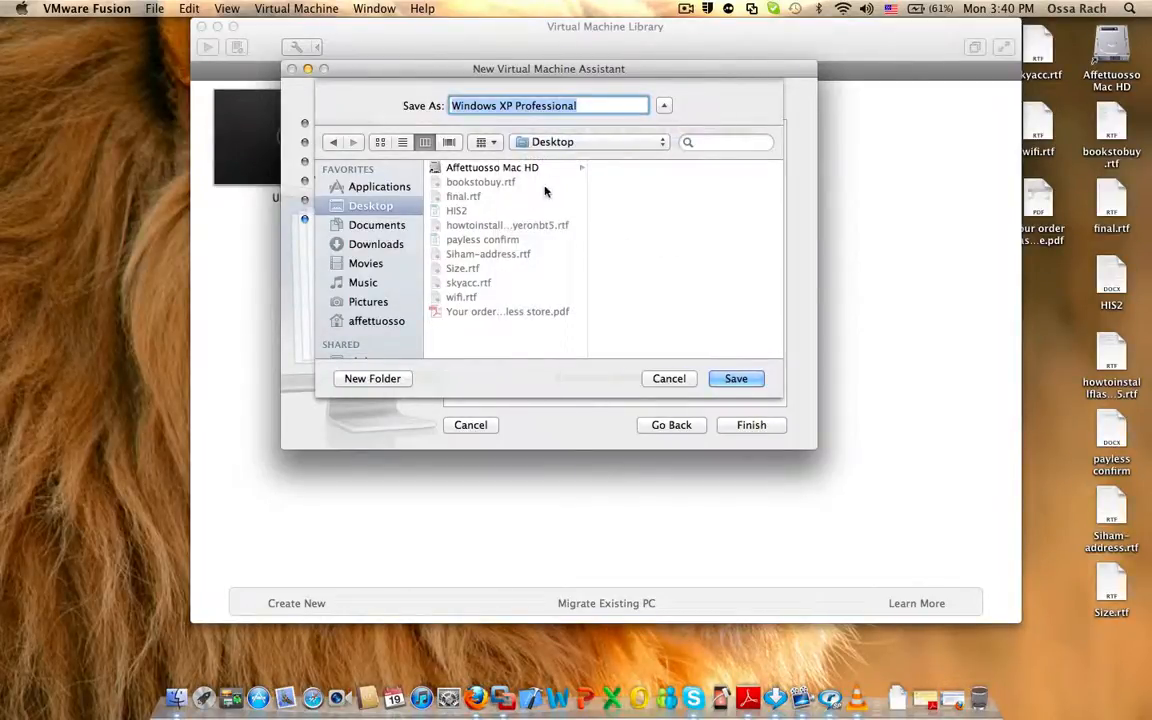
left_click(737, 380)
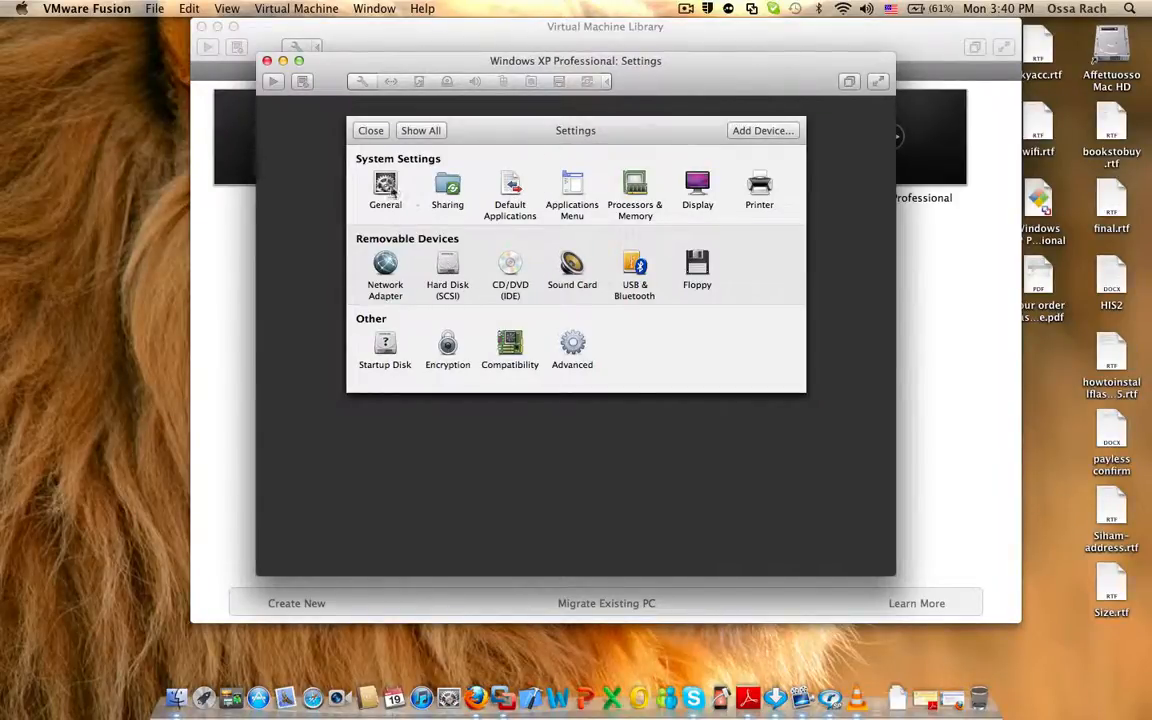
Step: Set the virtual machine's memory to 516 MB and keep it on 1 processor core
left_click(634, 185)
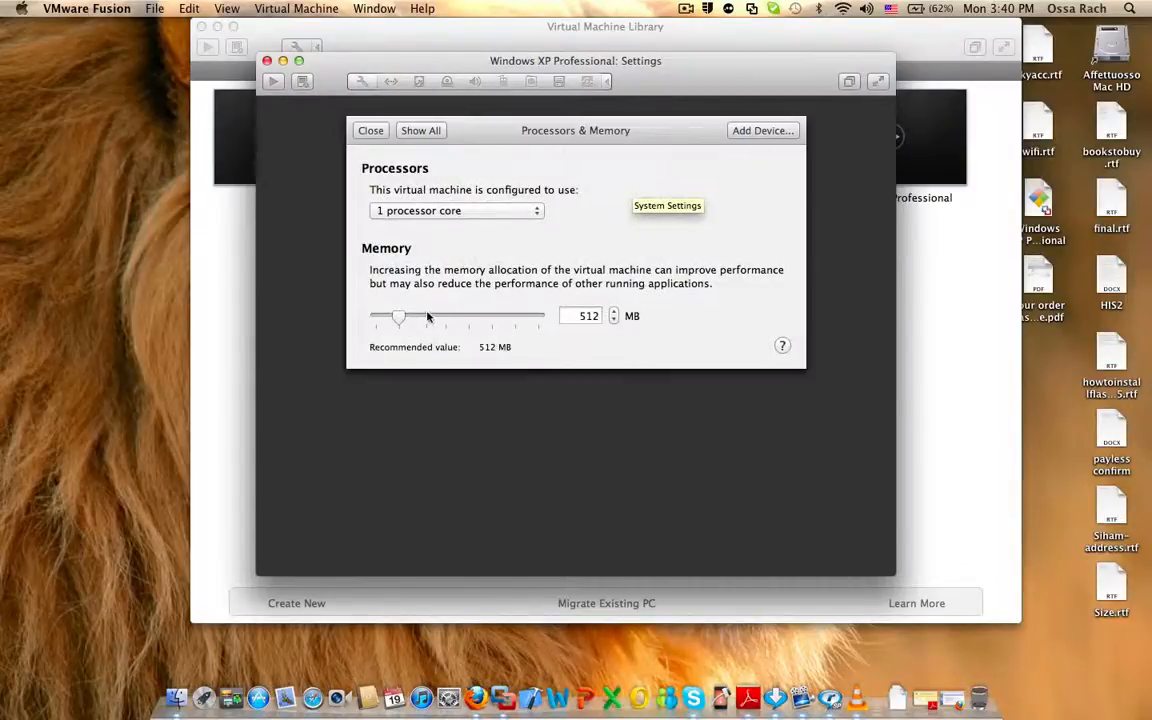
mouse_move(399, 317)
left_mouse_down()
mouse_move(436, 318)
mouse_move(389, 319)
mouse_move(401, 319)
left_mouse_up()
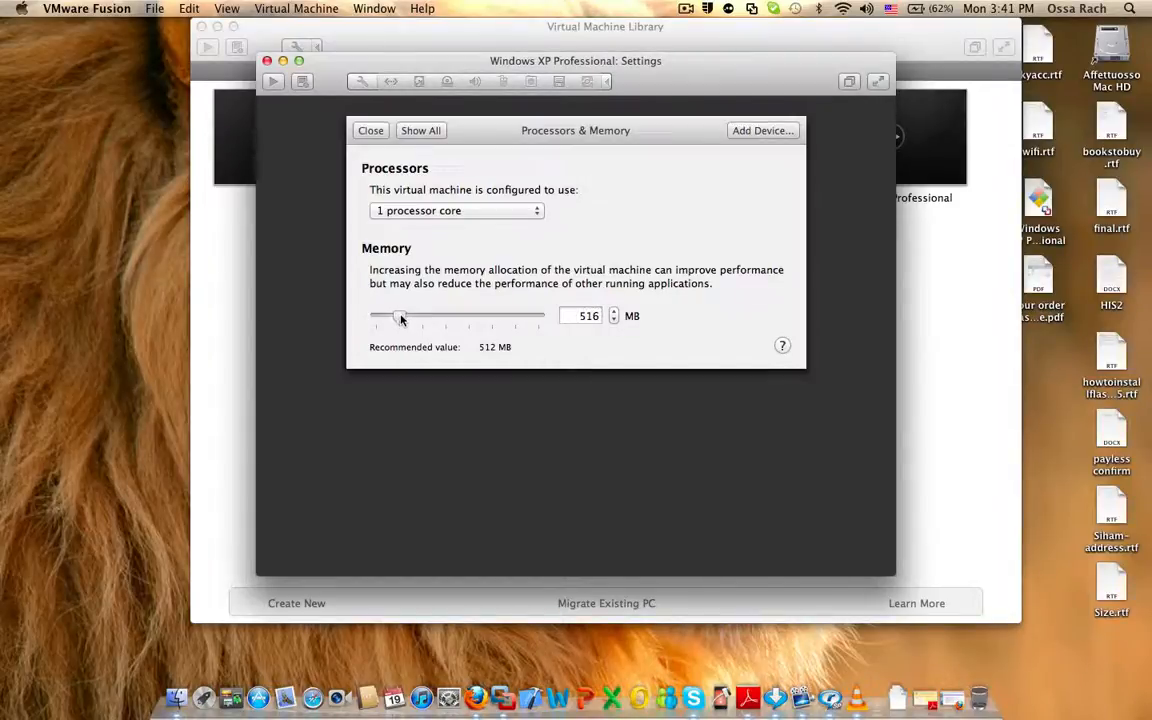
left_click(414, 212)
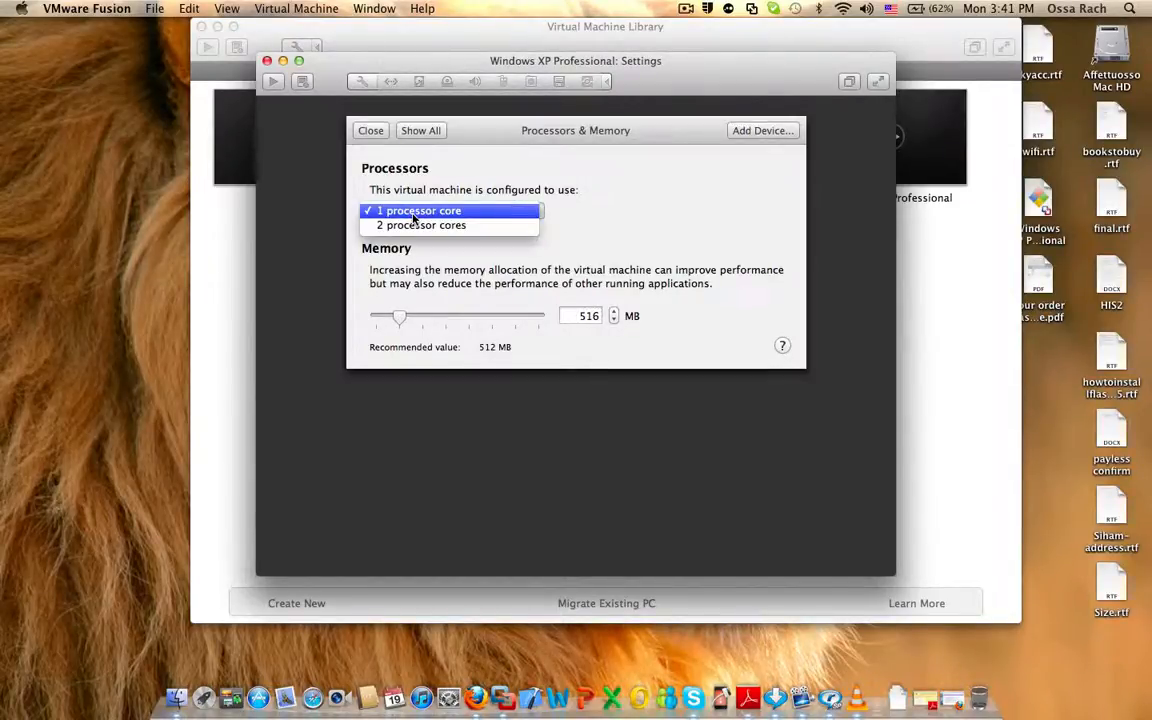
left_click(413, 212)
left_click(410, 130)
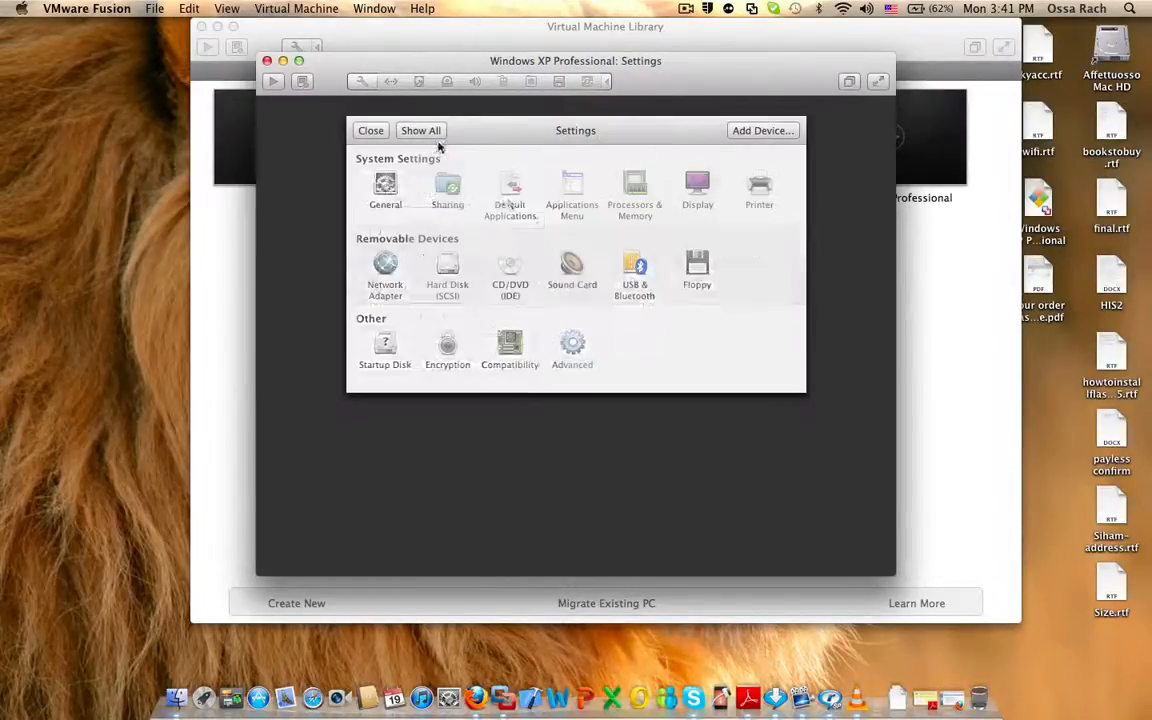
Step: Set the SCSI hard disk size to 10 GB, apply the change, and close the virtual machine settings
left_click(450, 272)
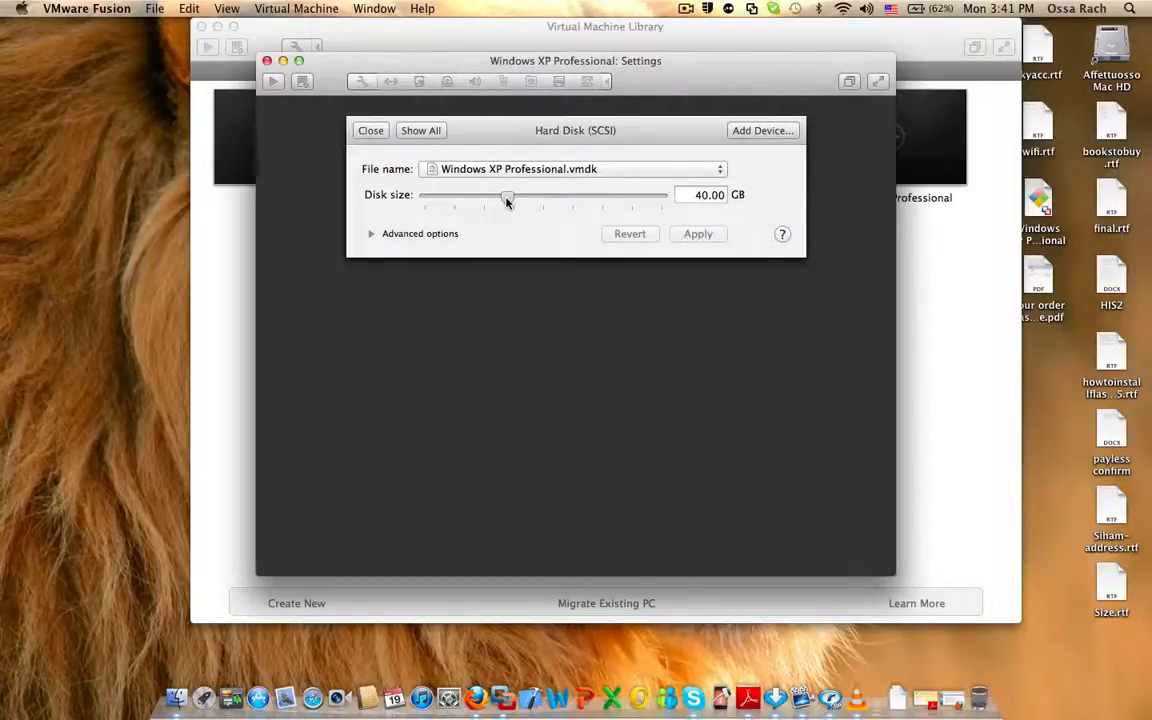
left_click_drag(507, 201, 454, 201)
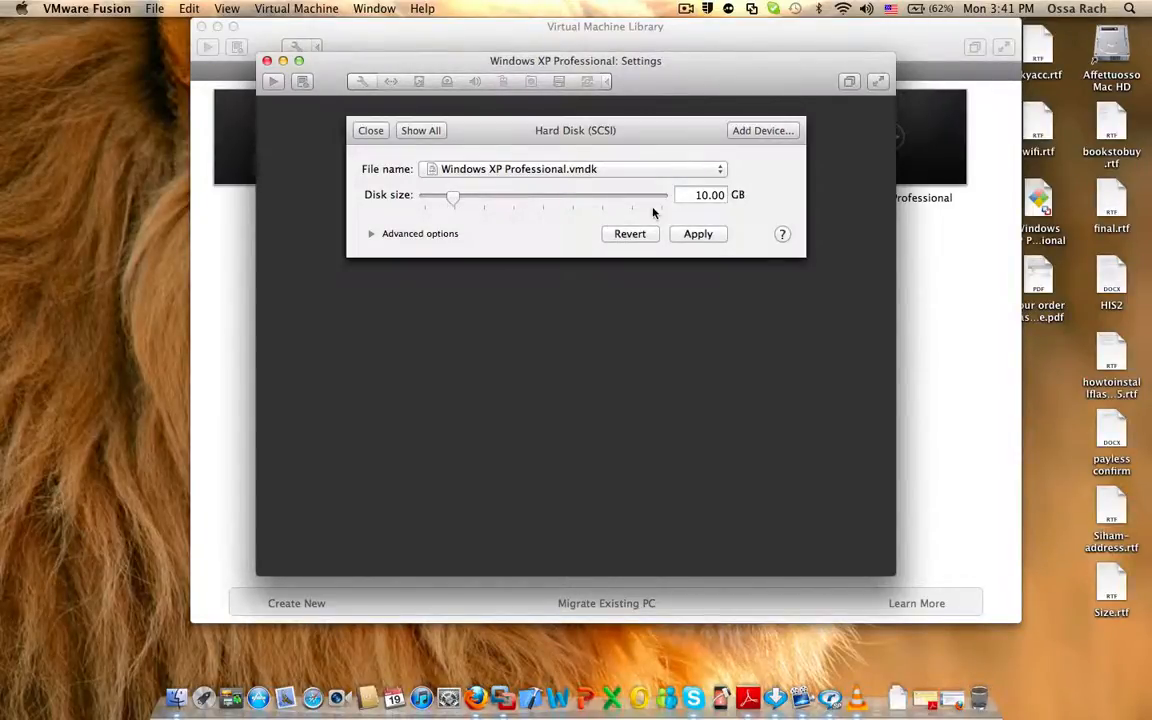
left_click(697, 235)
left_click(421, 131)
left_click(371, 130)
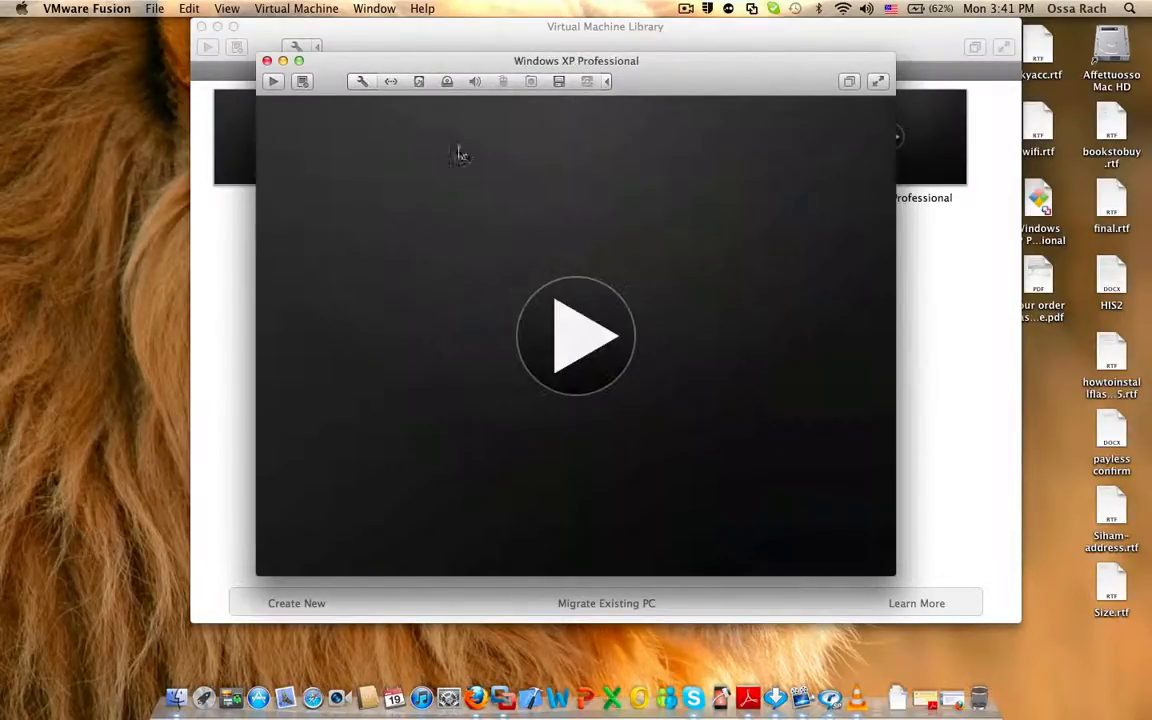
Step: Close the Windows XP Professional machine's window, reopen the last-listed Windows XP Professional from the library, and start it to run Windows setup
left_click(267, 60)
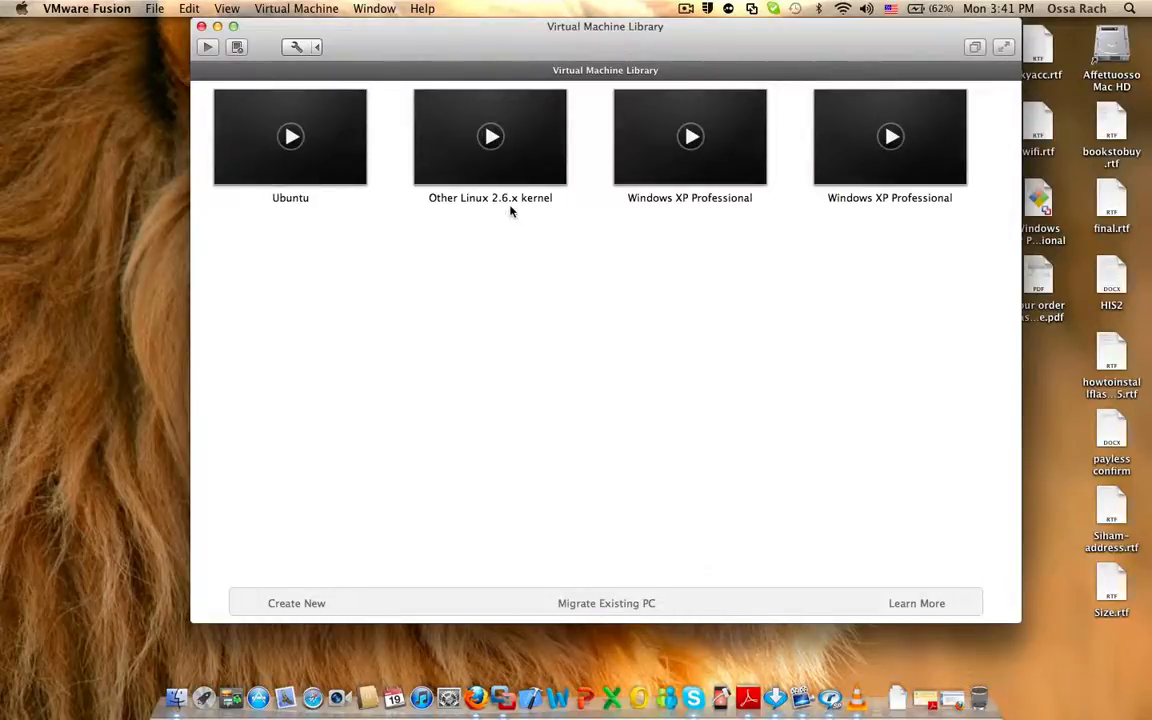
left_click(891, 138)
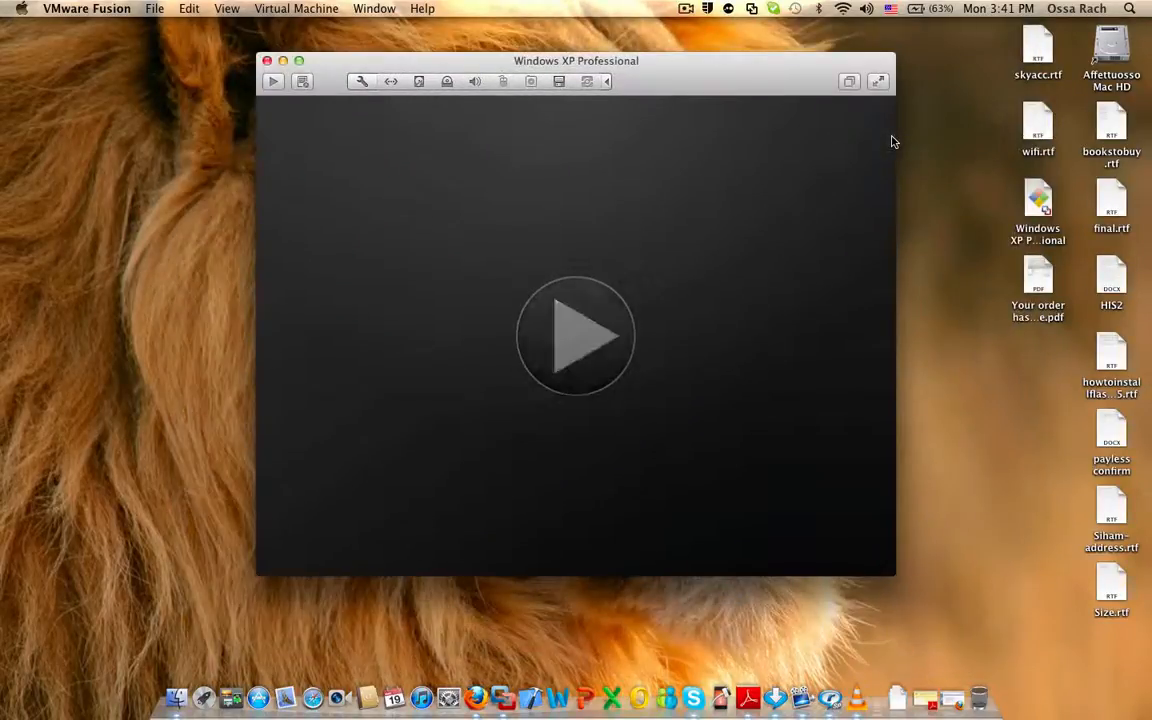
left_click(602, 265)
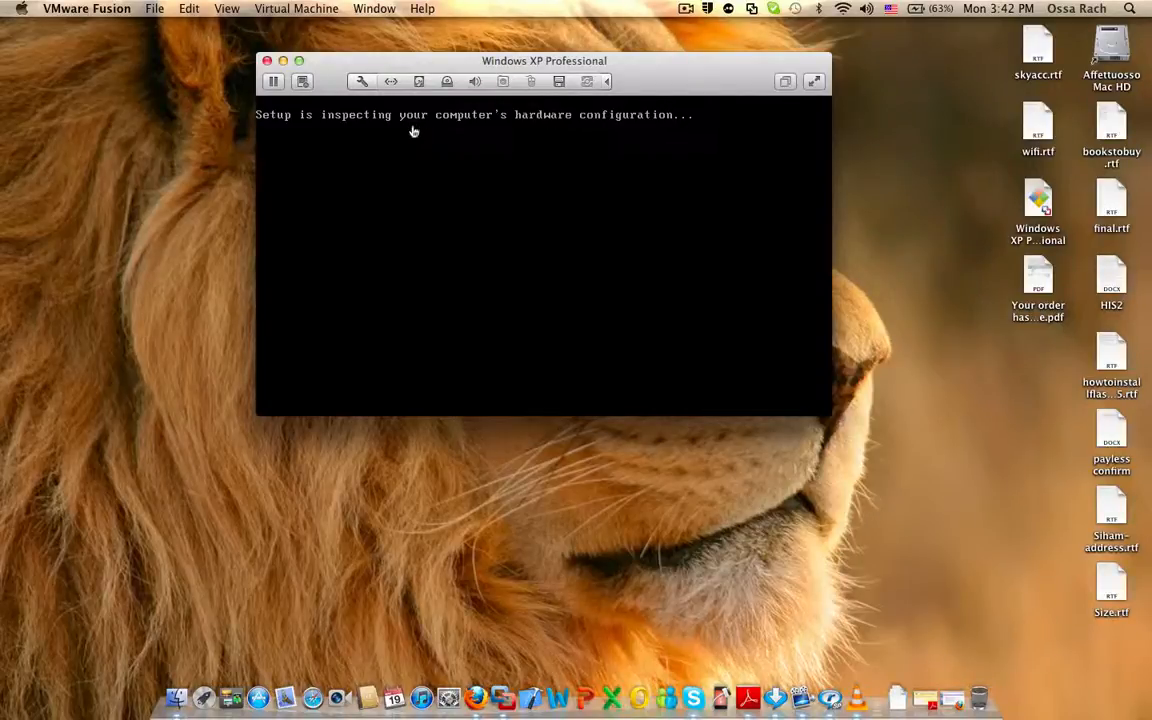
Step: Enlarge the Windows XP Professional virtual machine window while Windows setup runs
left_click(300, 62)
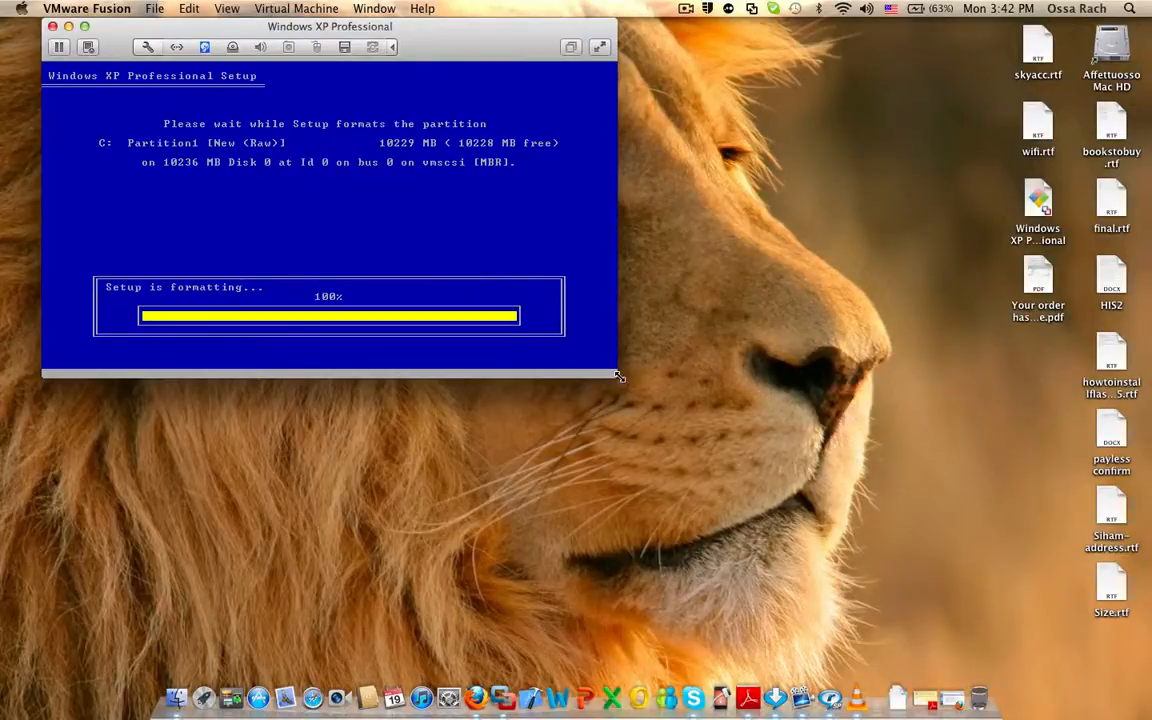
left_click_drag(615, 377, 951, 674)
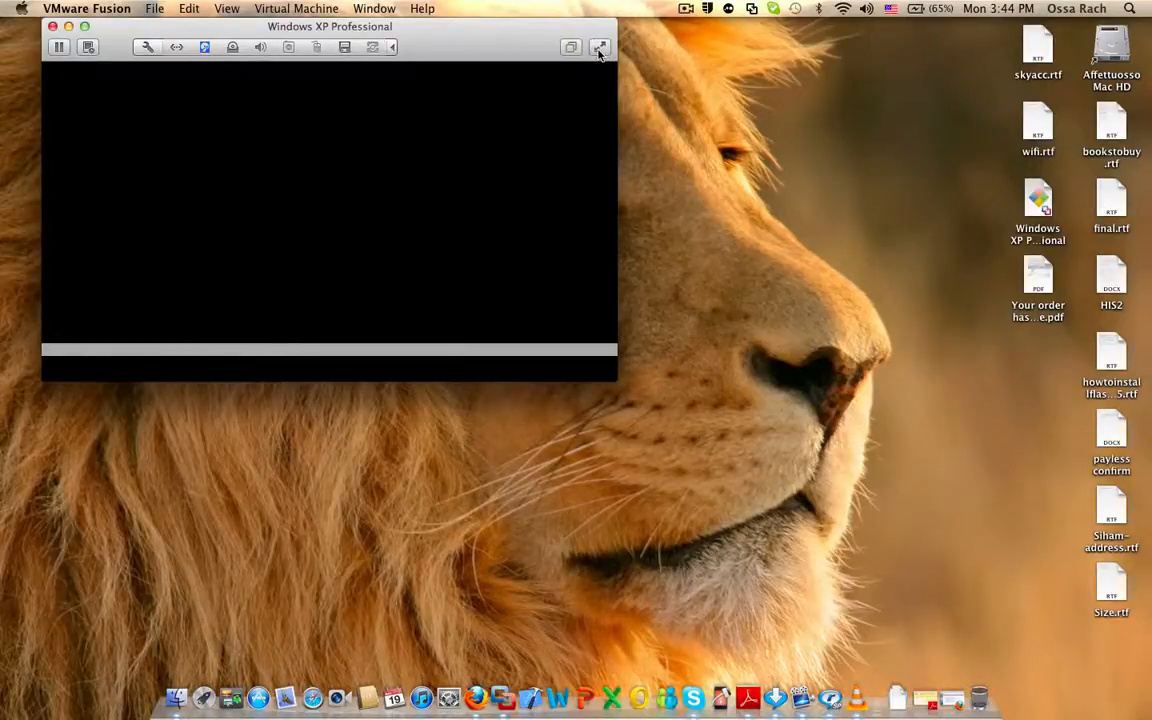
left_click_drag(617, 380, 1072, 635)
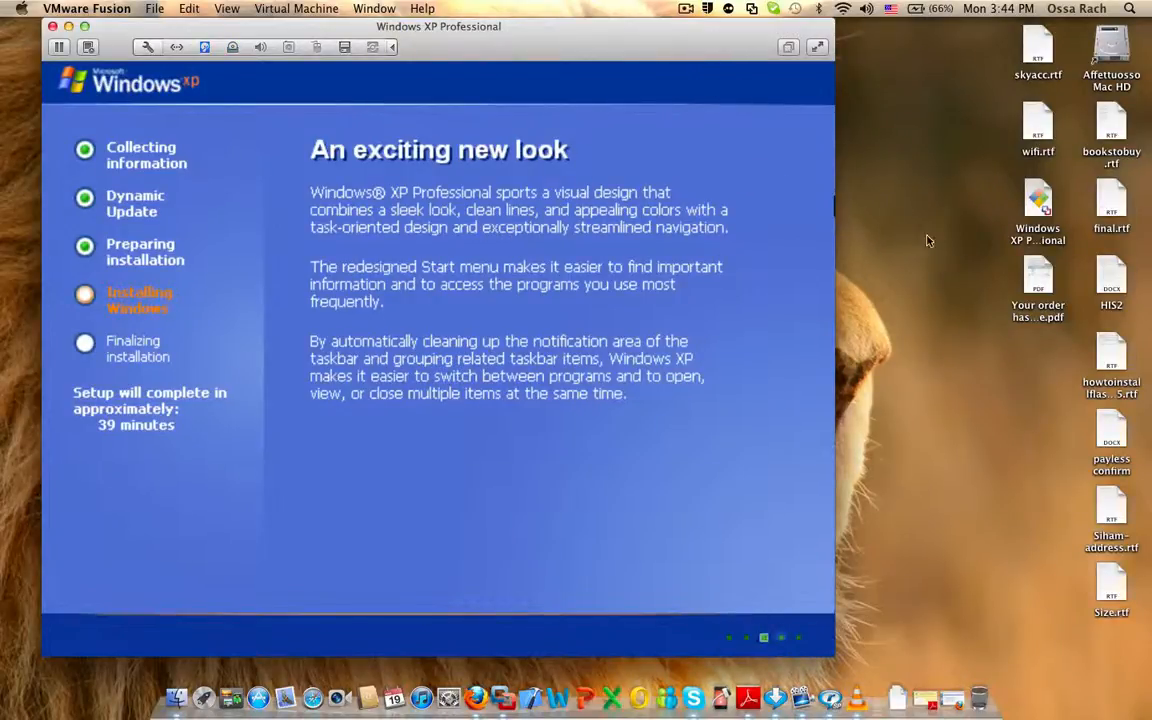
Step: Review the actions available for the Windows XP Professional virtual machine file on the Desktop without applying any
left_click(1037, 205)
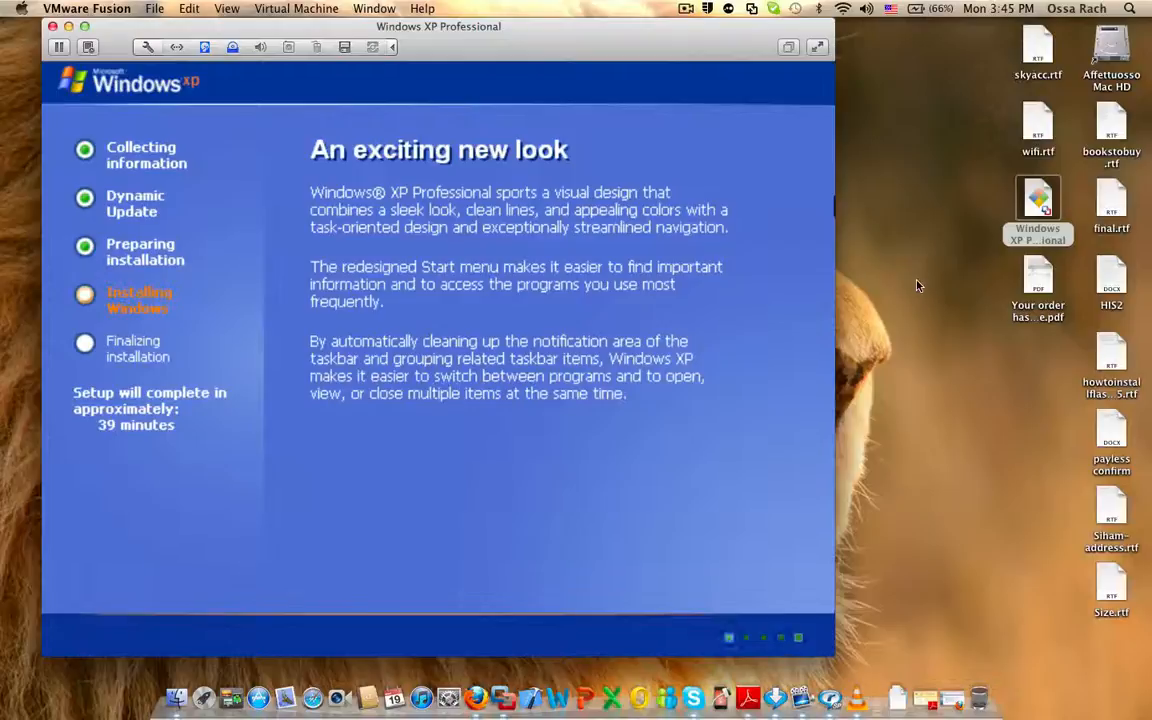
right_click(1042, 207)
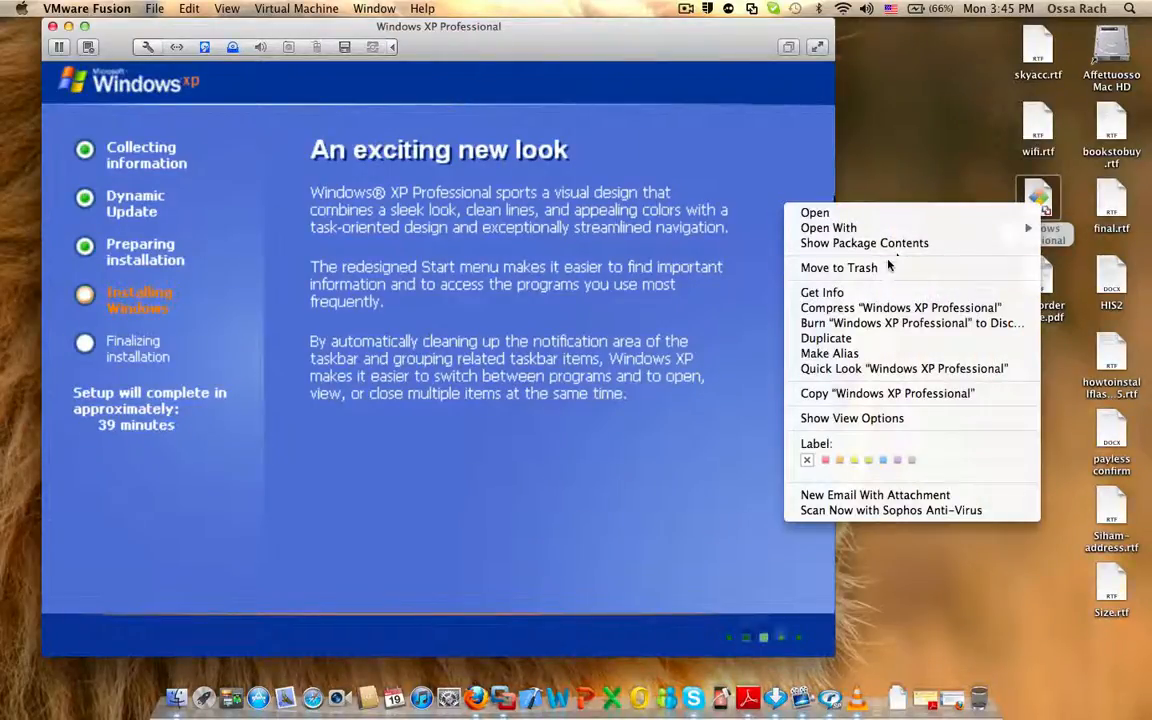
left_click(807, 128)
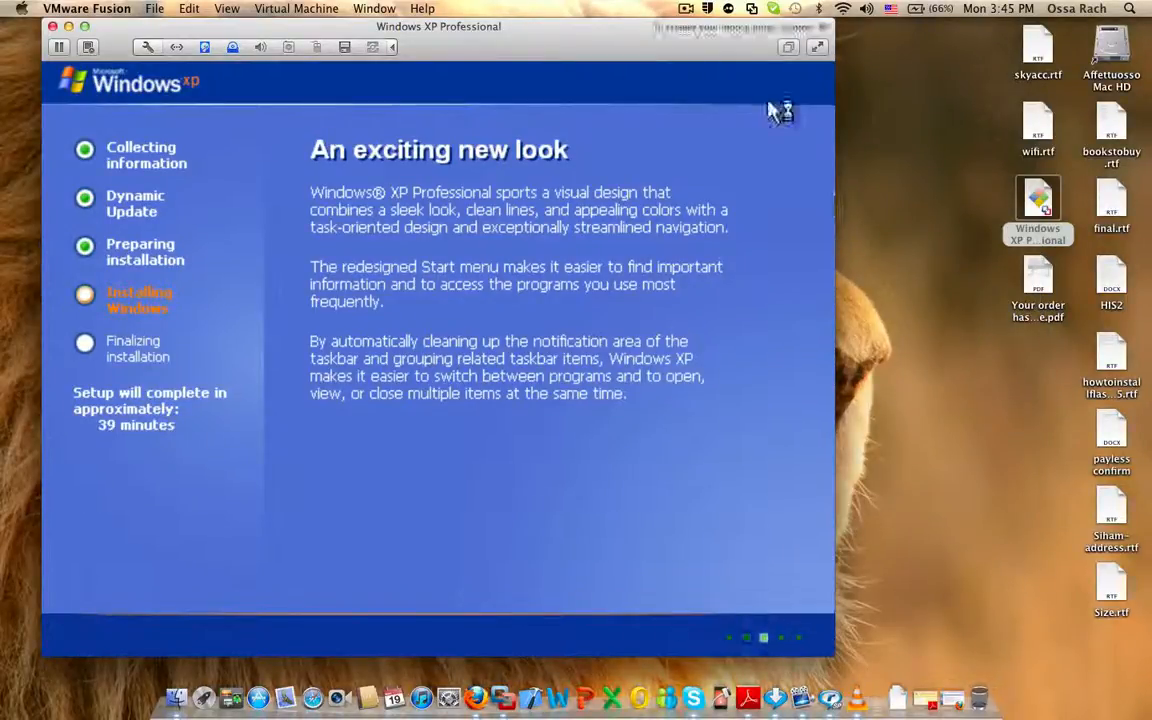